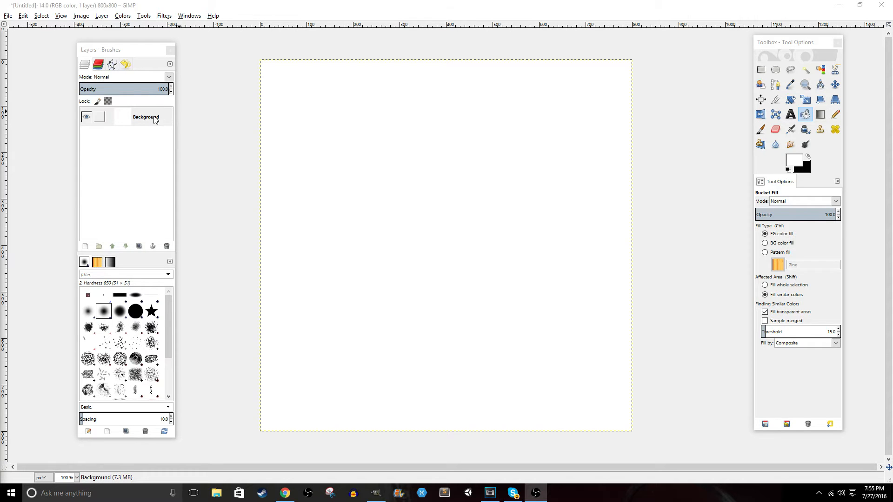
Delete the Background layer and add galaxy-wallpaper-11 and the black-and-white clock stock illustration from the download folder as layers.
click(139, 117)
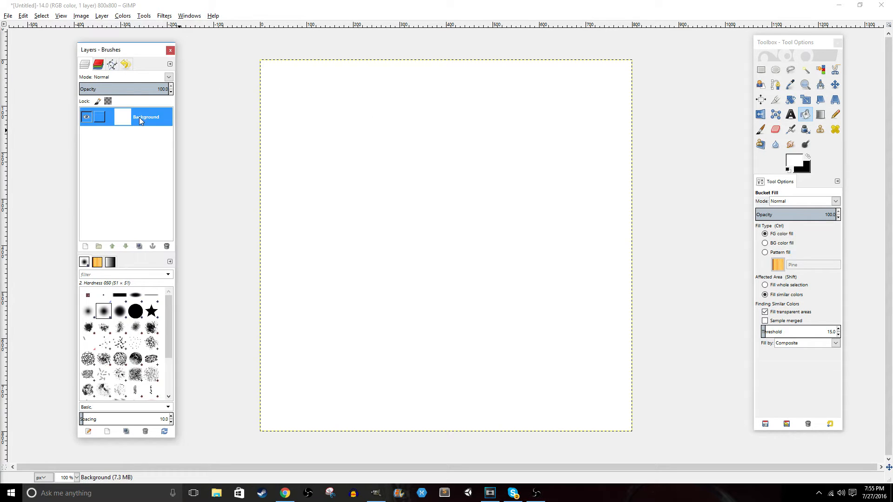
click(167, 246)
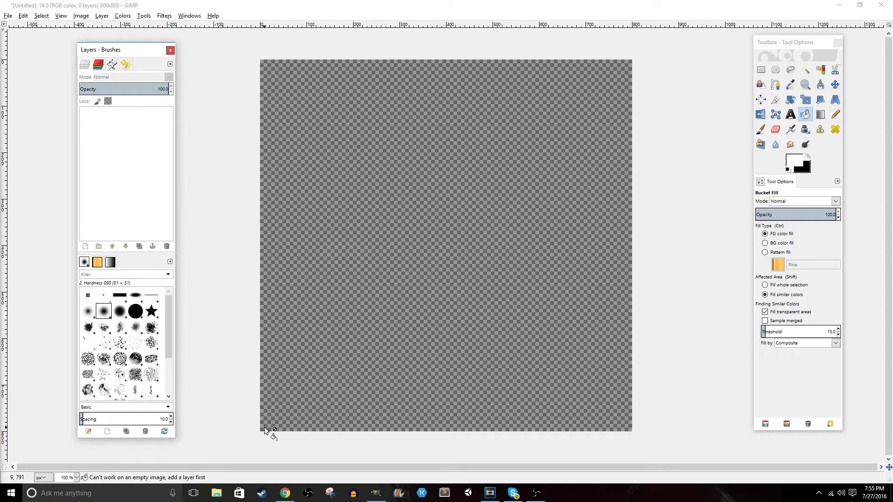
click(218, 494)
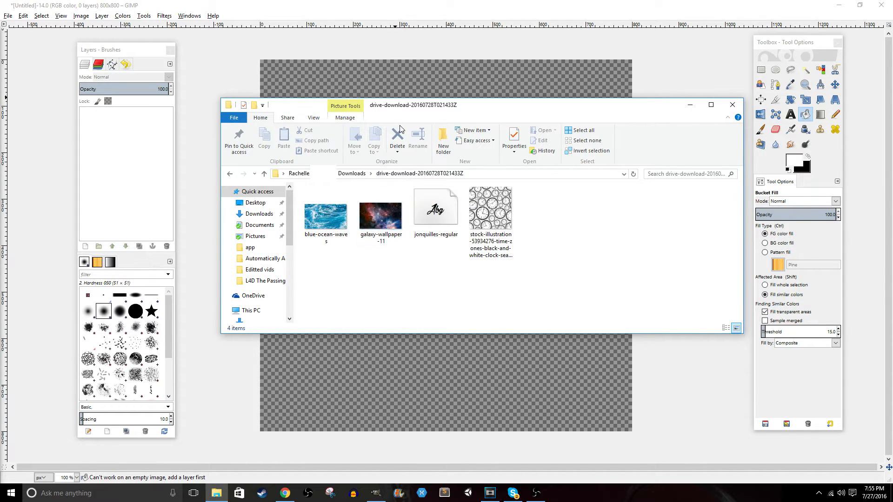
click(374, 218)
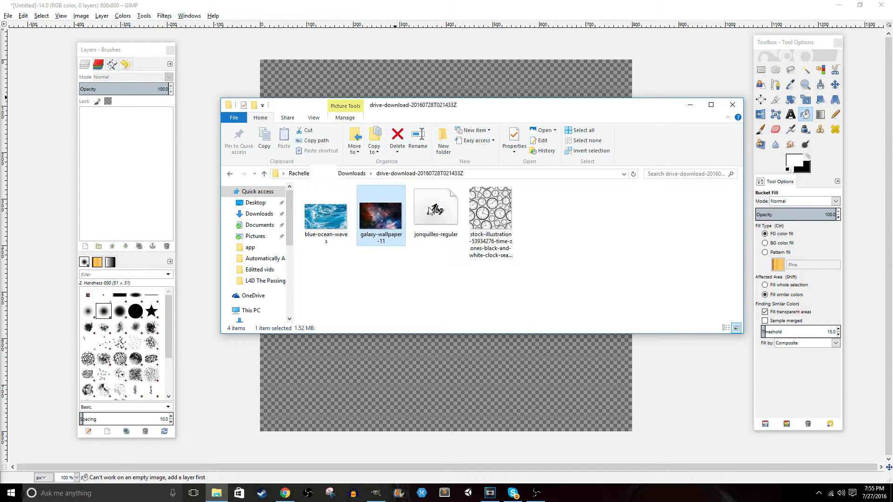
ctrl+click(488, 212)
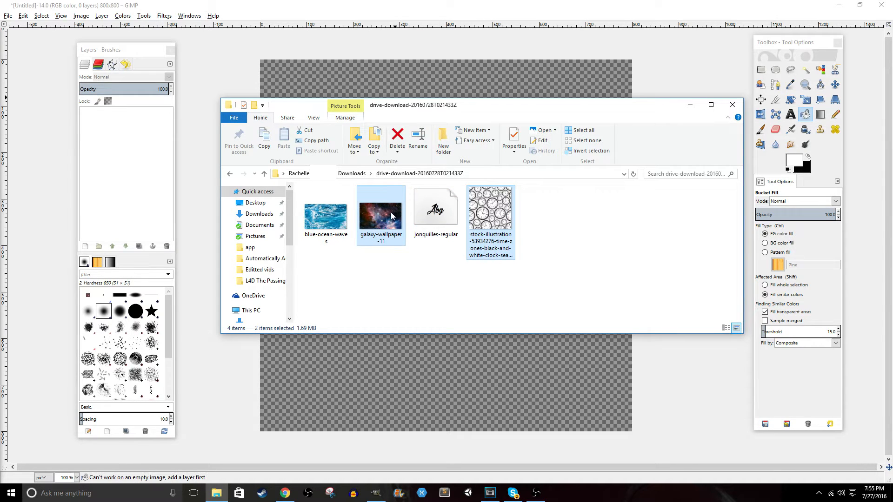
drag(391, 215, 124, 168)
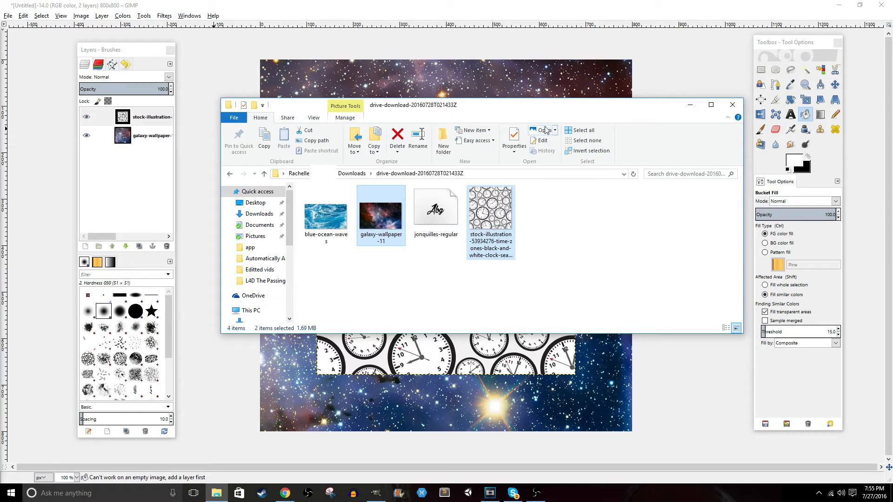
click(690, 105)
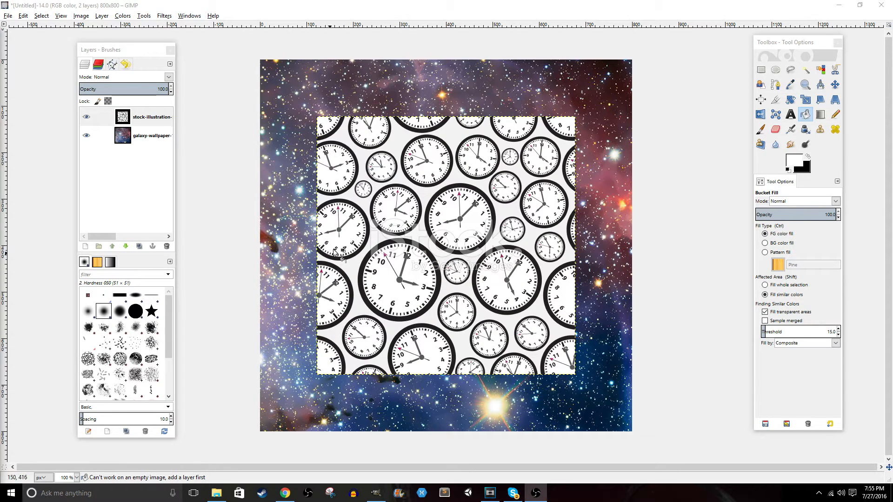
Scale the clock illustration layer to 800 by 800 px.
right_click(133, 122)
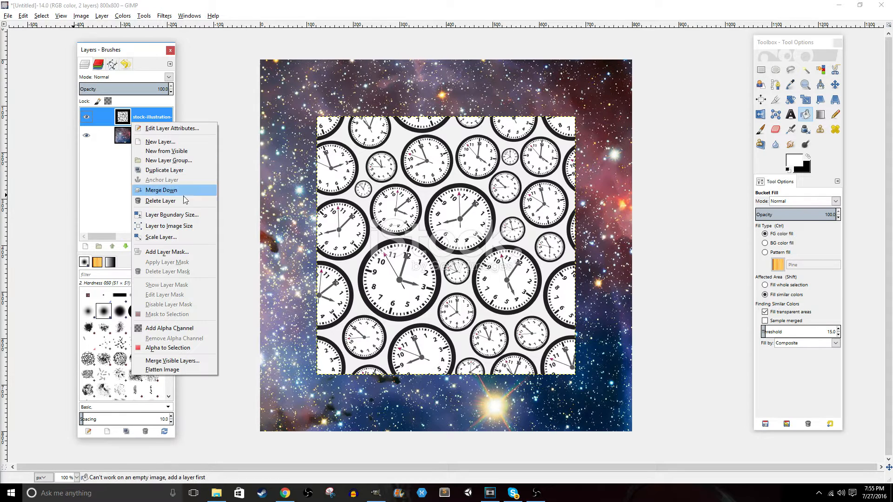
click(161, 237)
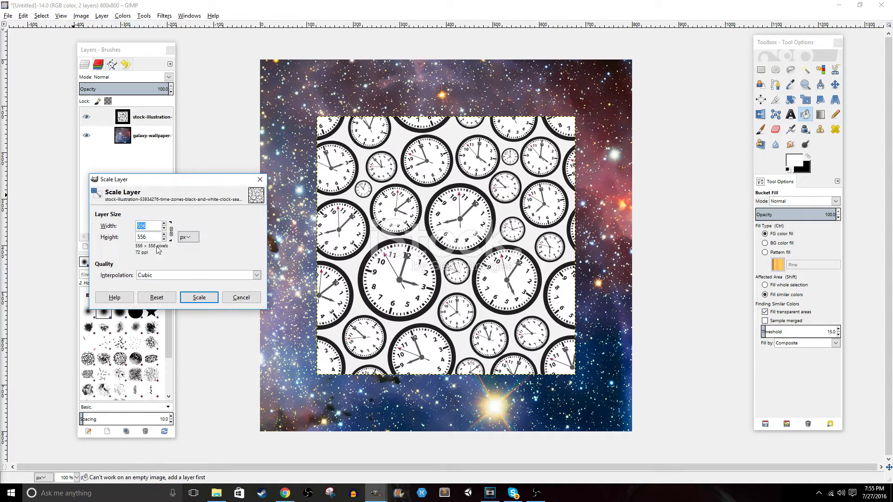
text(800)
key(Tab)
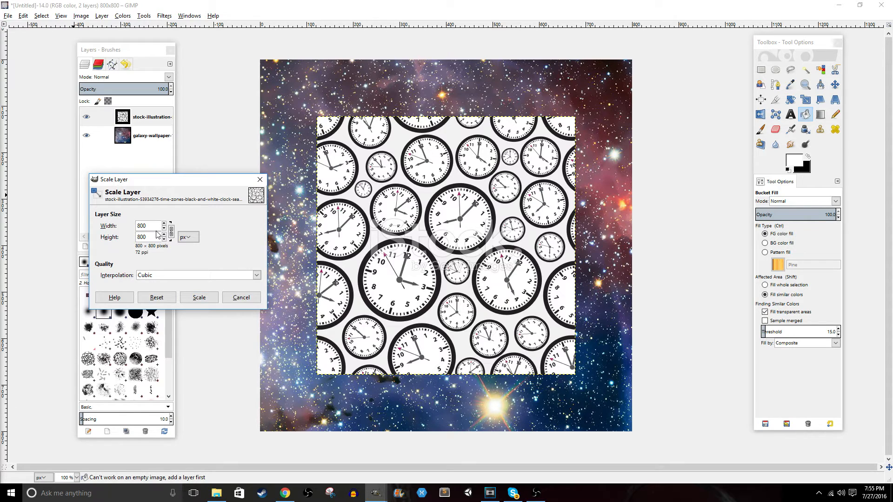
click(199, 298)
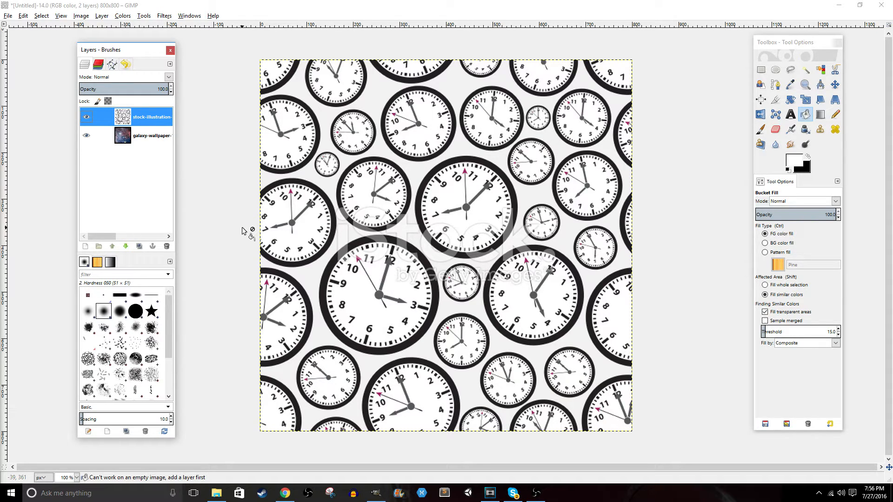
Set the blend mode of both the clock layer and the galaxy layer to Overlay.
click(169, 78)
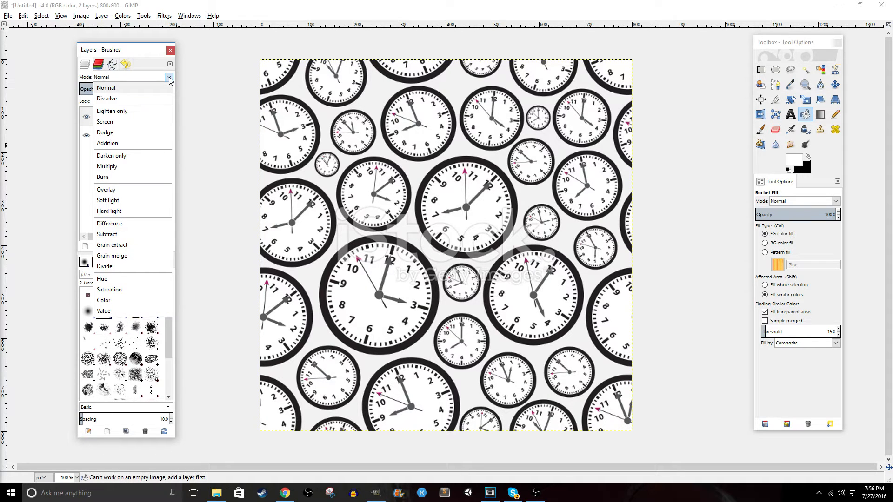
click(127, 189)
click(148, 136)
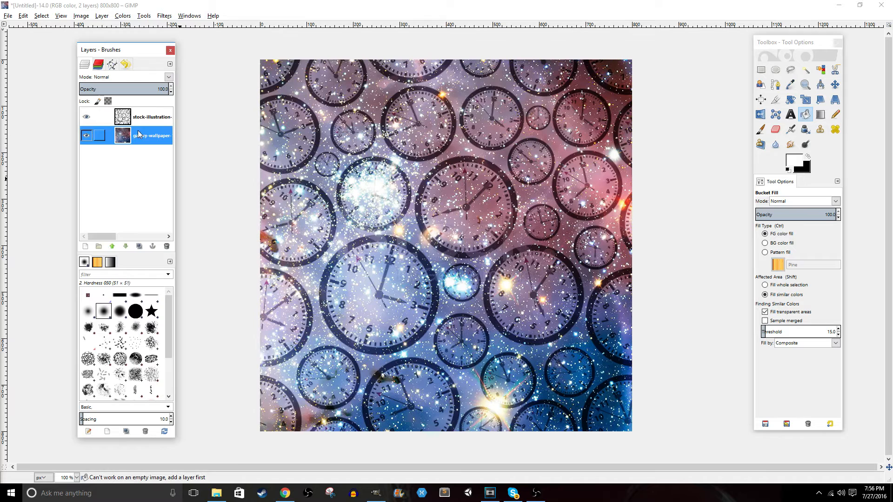
click(169, 76)
click(134, 189)
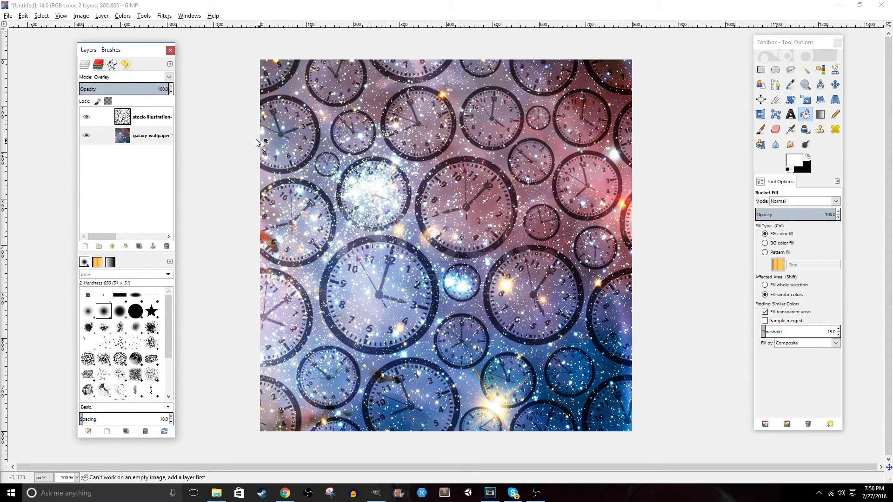
Lower the opacity of the clock layer to 60.6.
click(138, 120)
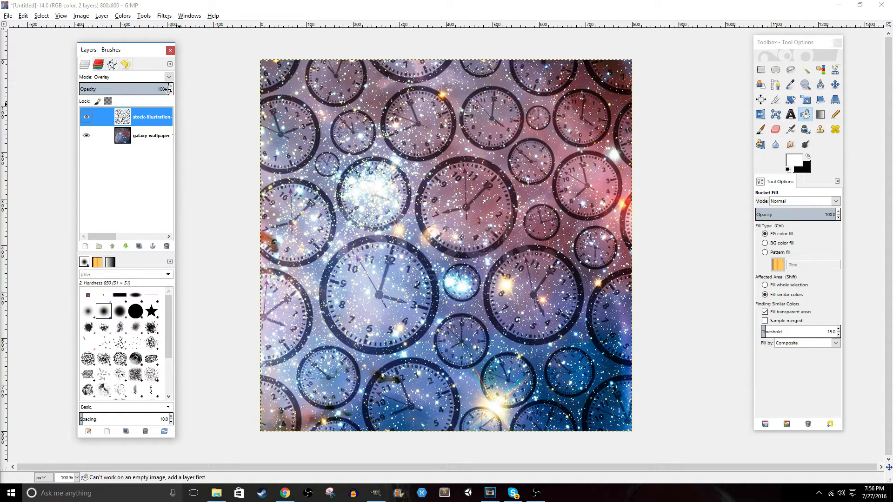
drag(168, 89, 146, 91)
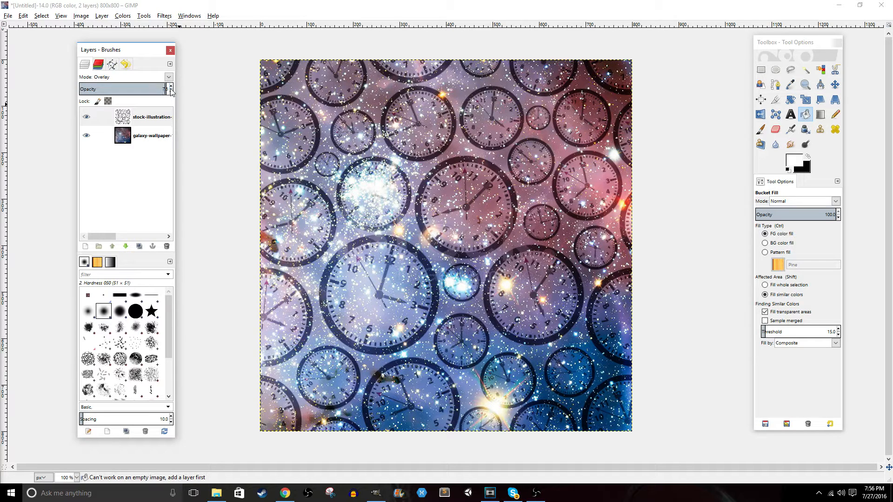
key(Return)
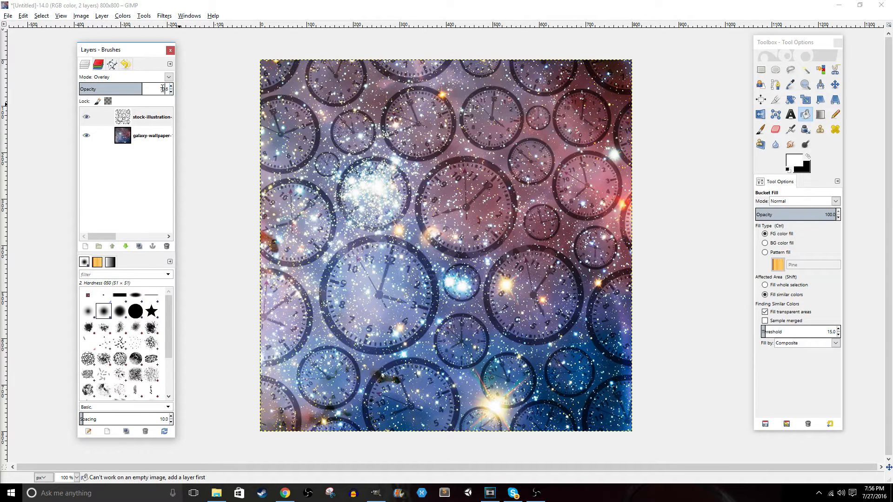
text(60)
key(Return)
click(122, 15)
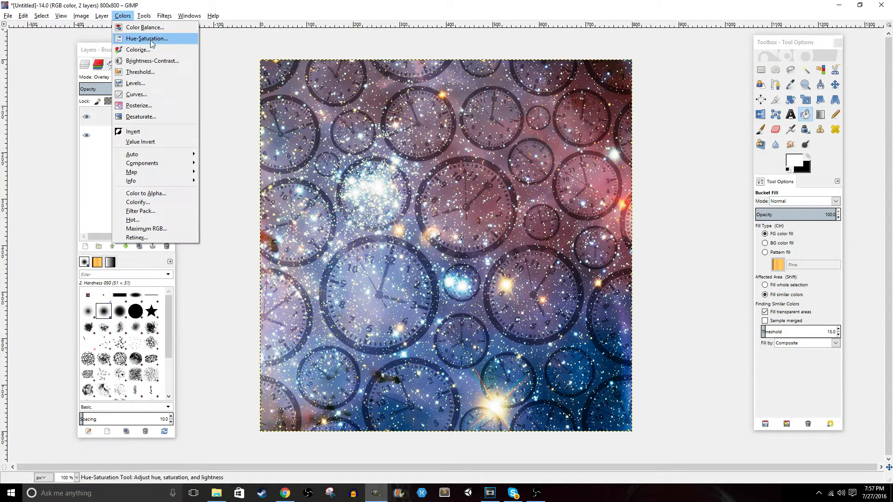
click(148, 39)
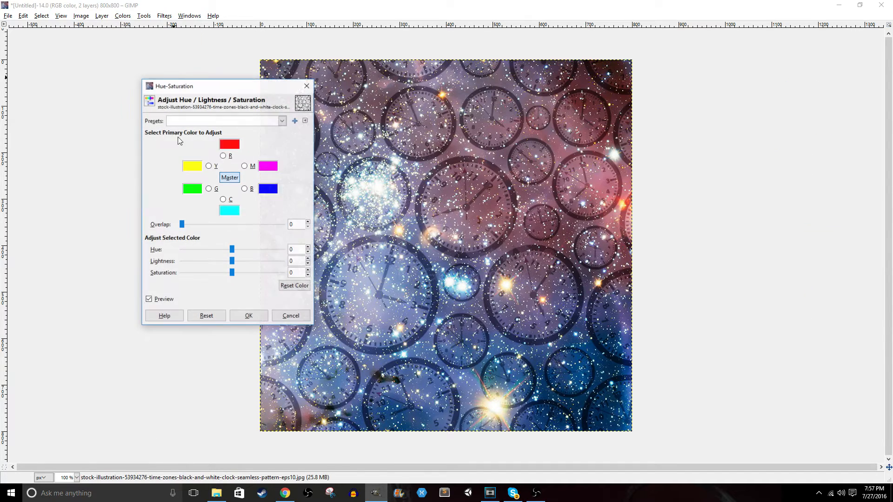
drag(232, 273, 283, 275)
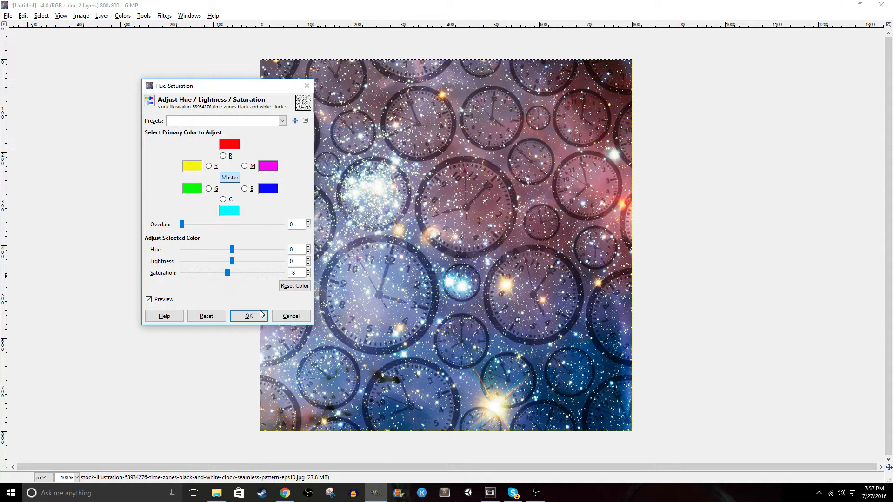
click(285, 319)
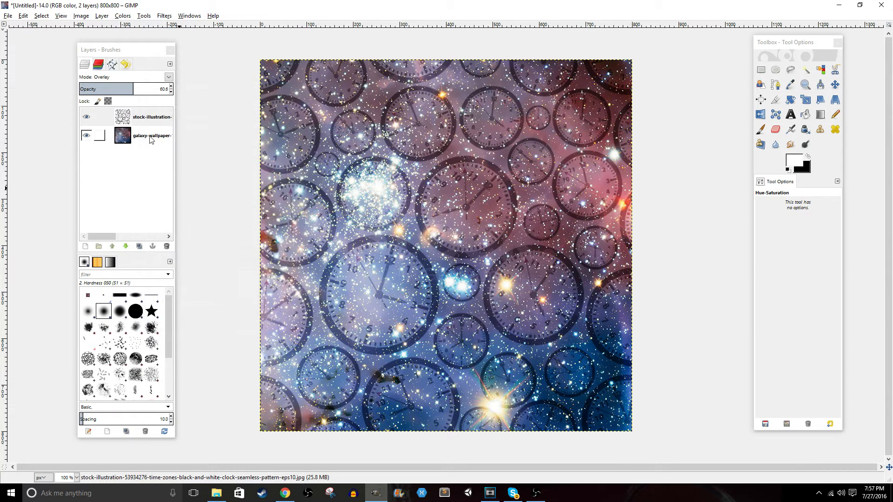
Try out saturation values on the galaxy layer with Hue-Saturation and apply it with saturation at 0.
click(96, 134)
click(123, 15)
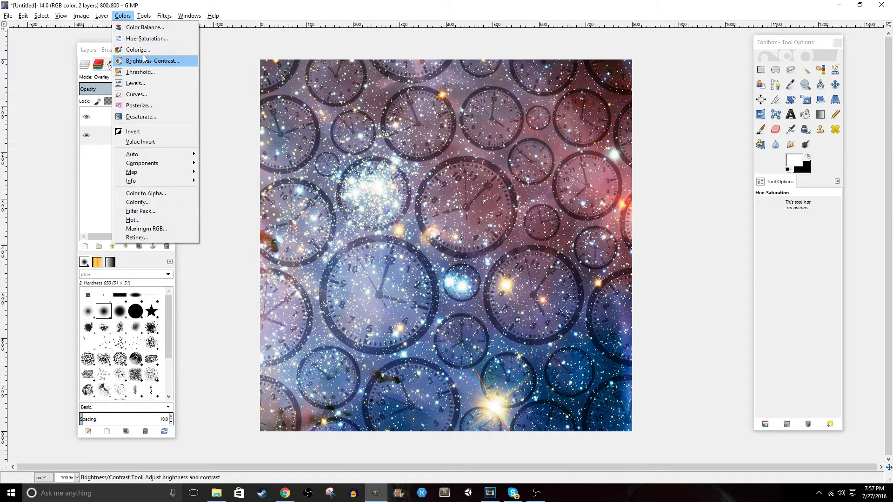
click(147, 39)
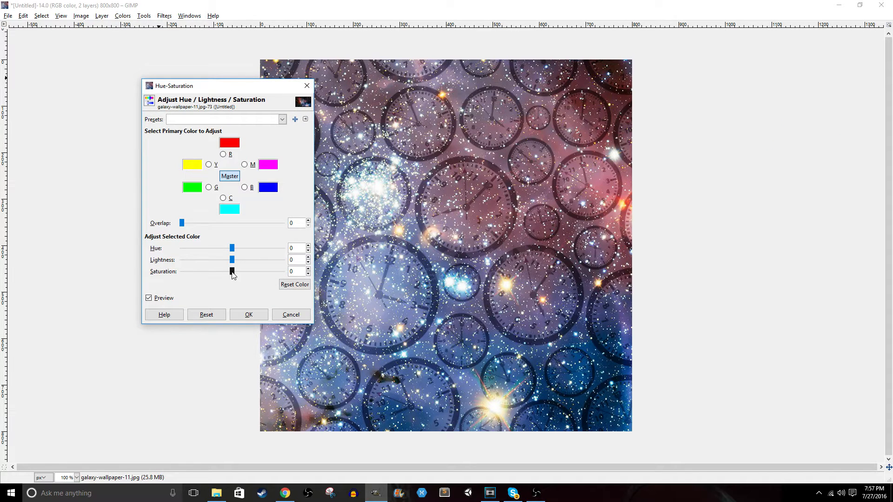
mouse_move(232, 272)
mouse_down()
mouse_move(309, 274)
mouse_move(233, 272)
mouse_up()
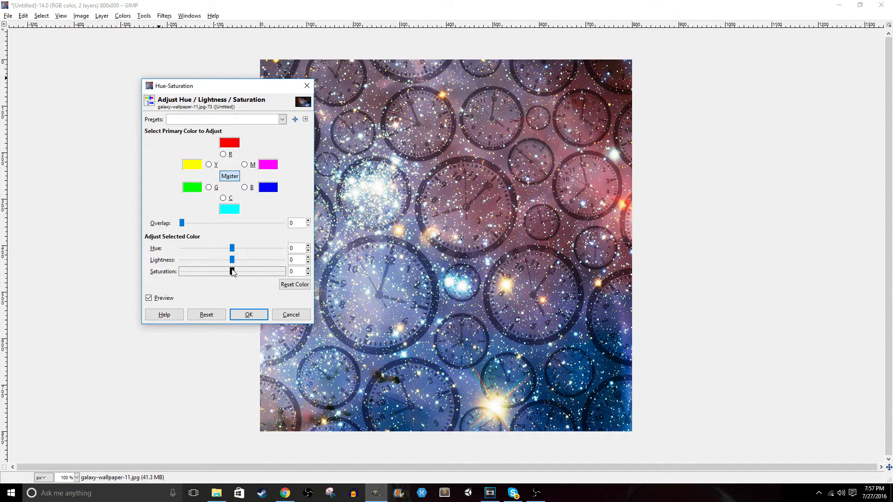
click(249, 315)
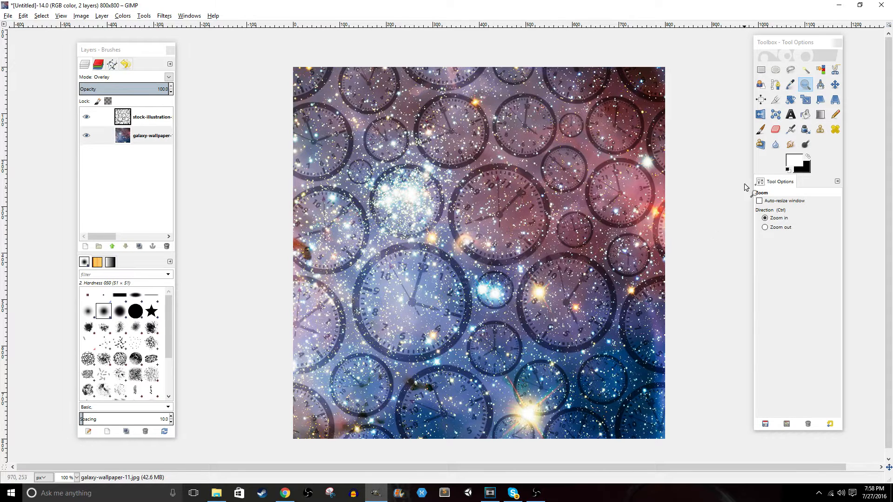
click(775, 70)
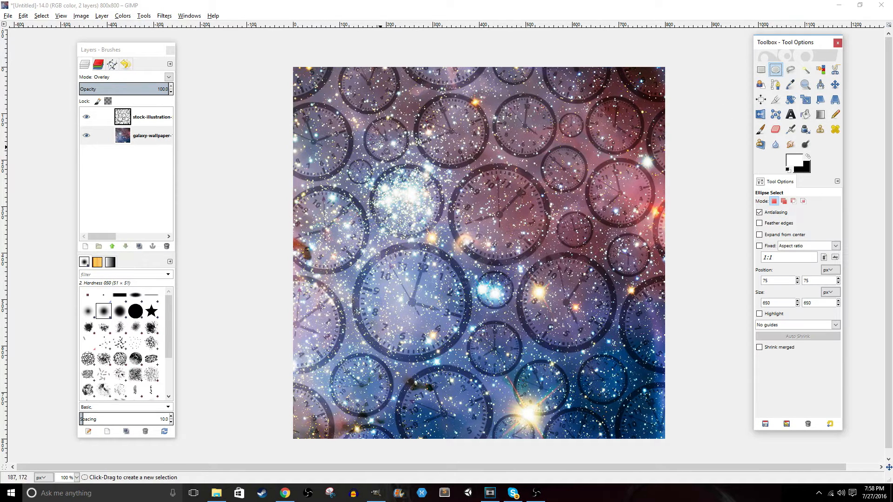
drag(292, 67, 664, 440)
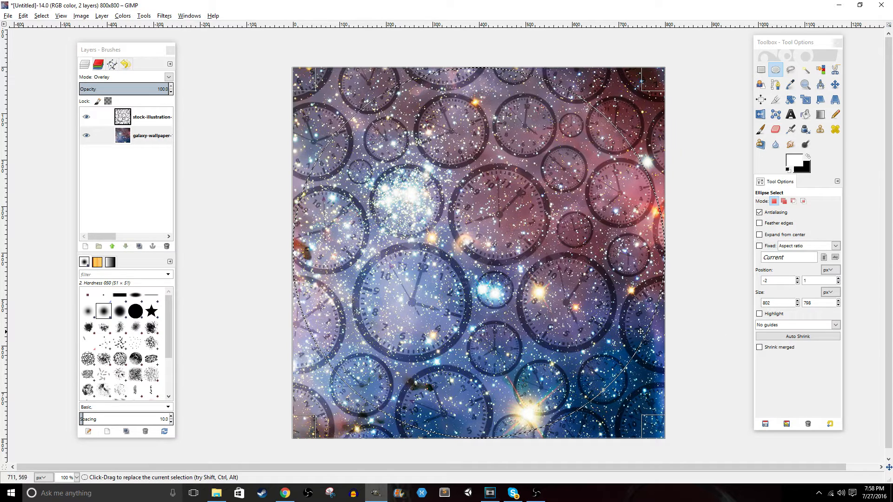
drag(774, 281, 753, 301)
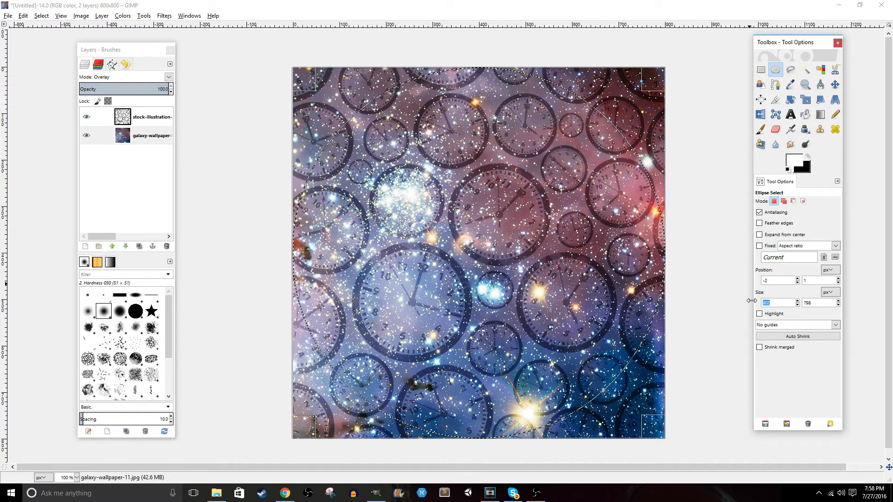
text(800)
key(Tab)
text(800)
key(Tab)
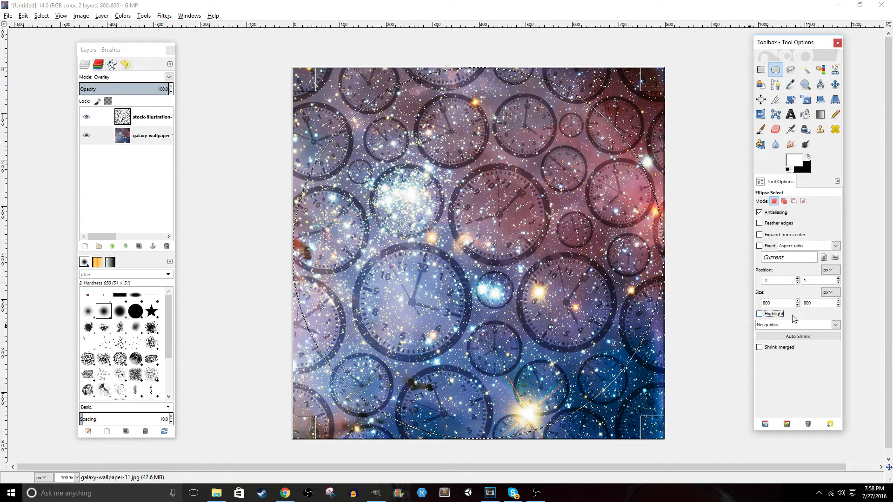
double_click(780, 302)
text(700)
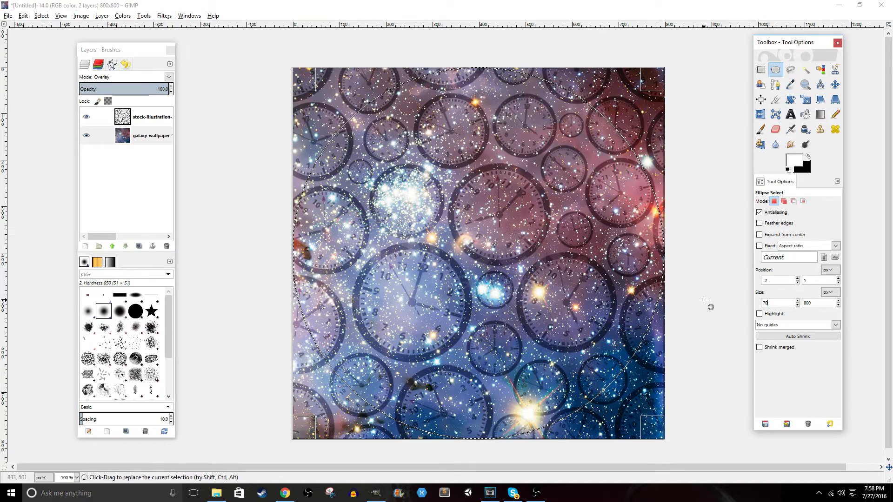
key(Tab)
text(700)
click(704, 300)
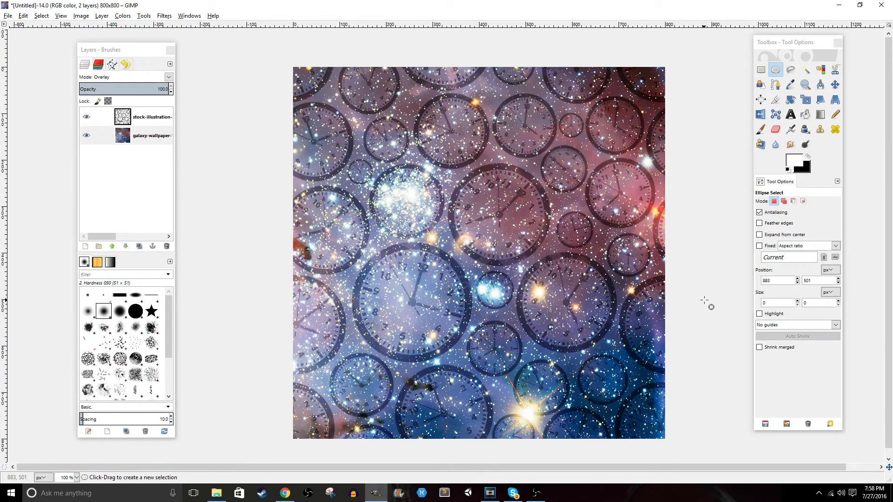
Draw an elliptical selection over the image and set its size to 700 by 700 px.
drag(305, 66, 549, 343)
double_click(778, 303)
text(700)
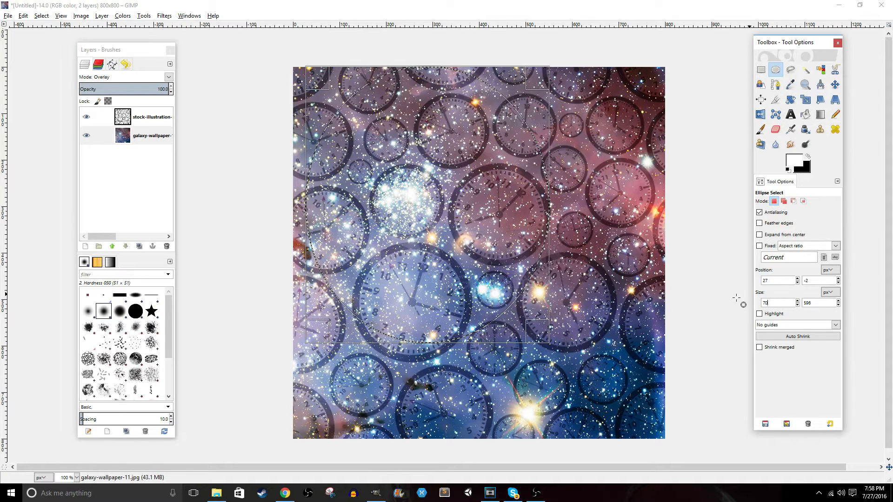
key(Tab)
text(700)
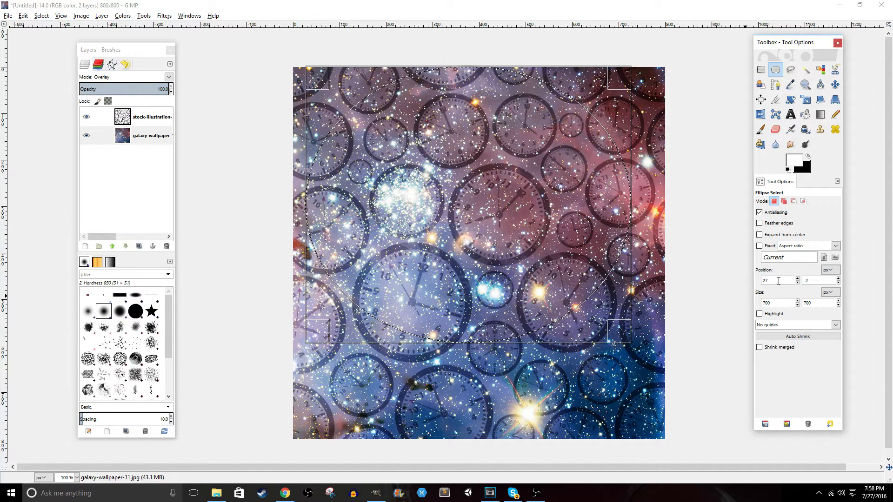
Set the position of the circular selection to 50, 50 px to center it on the canvas.
click(779, 281)
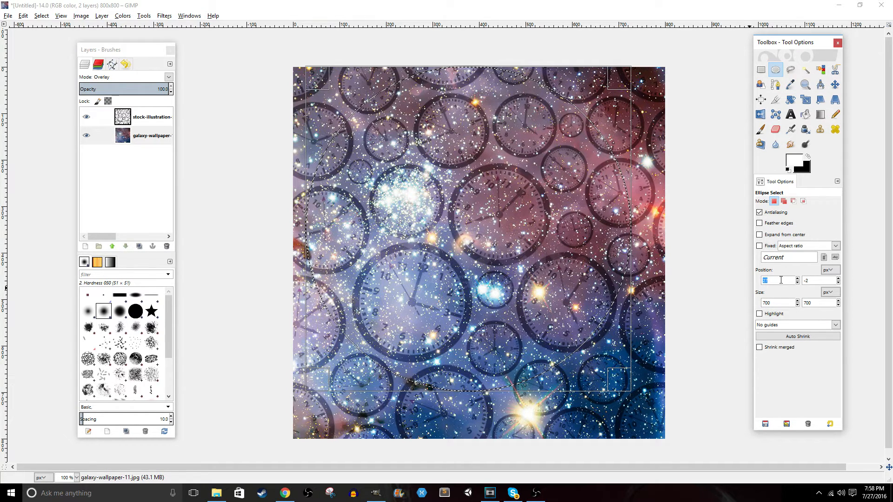
text(50)
key(Tab)
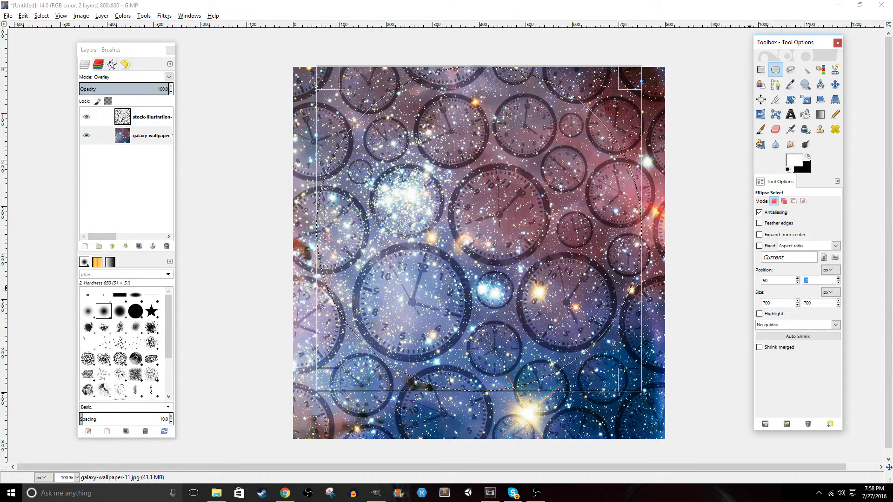
text(50)
click(812, 304)
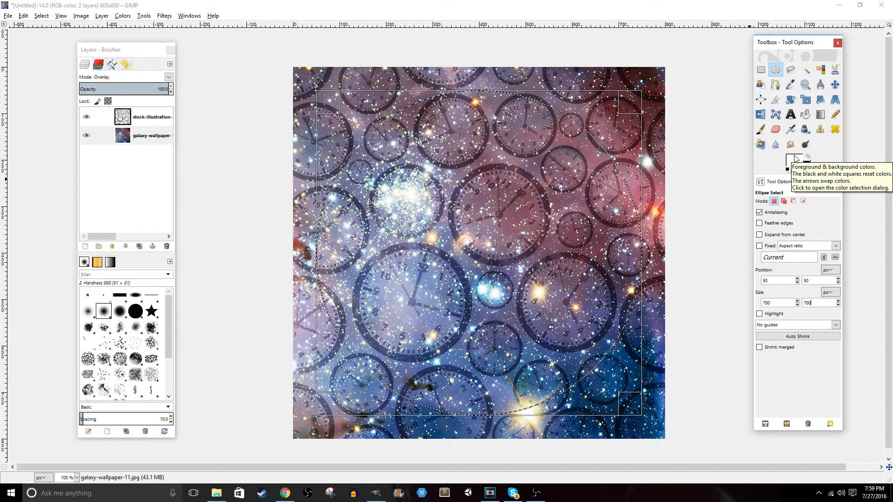
Stroke the circular selection on the galaxy layer with a 25 px solid white line.
right_click(445, 185)
mouse_move(473, 209)
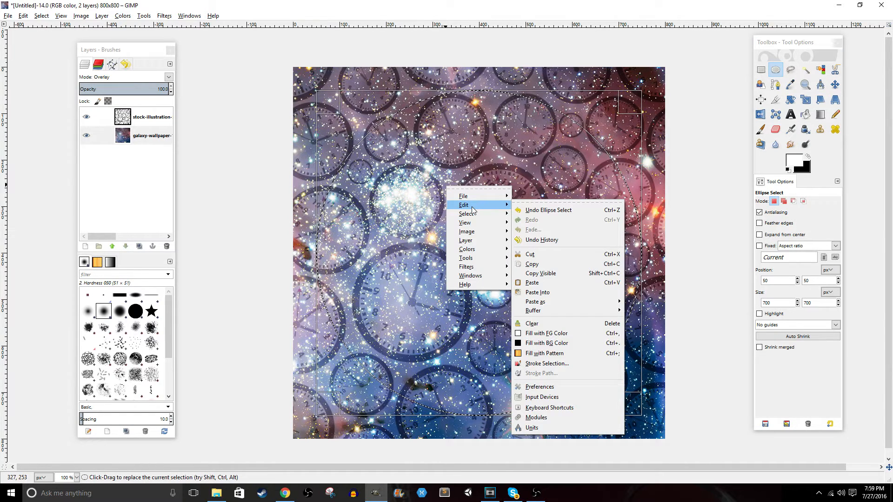
click(567, 363)
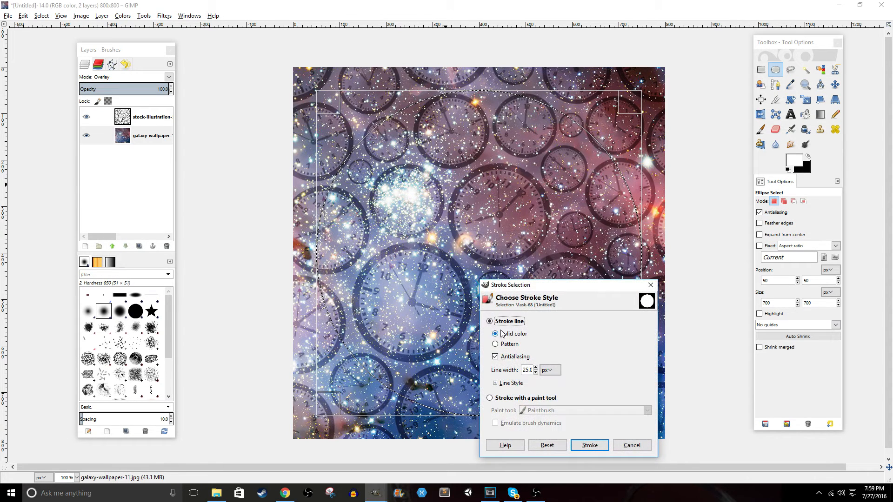
drag(519, 293, 439, 182)
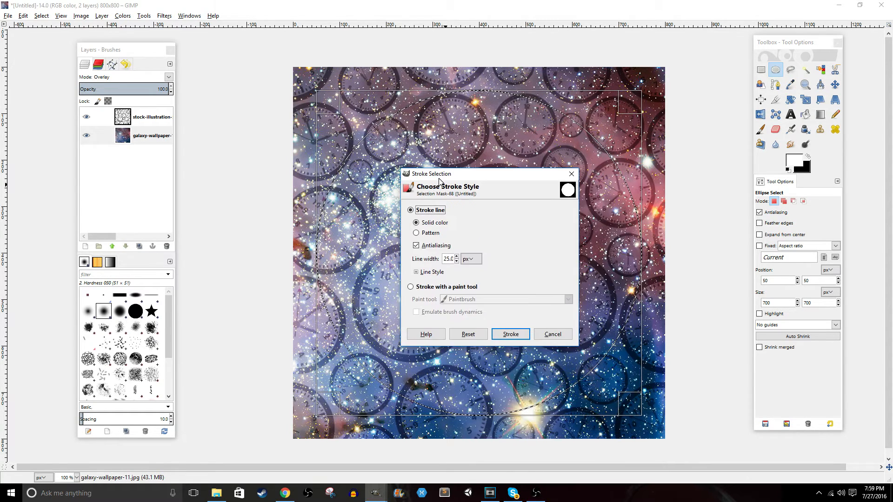
double_click(448, 260)
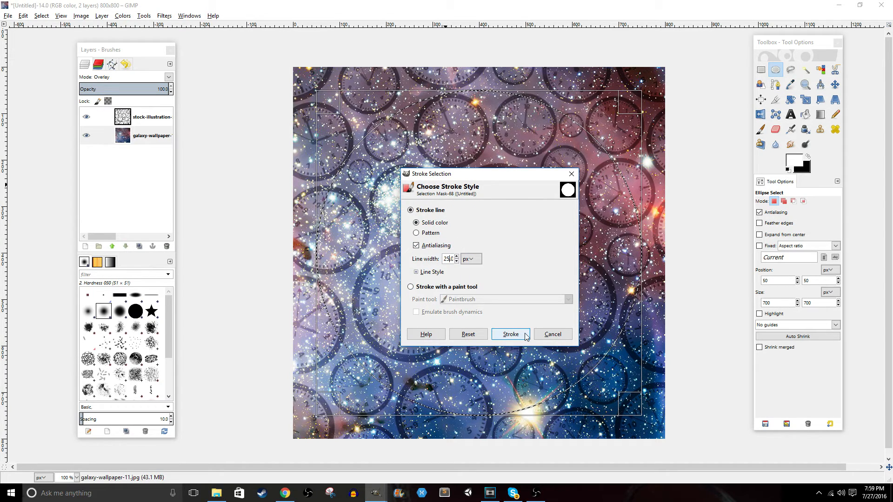
click(511, 334)
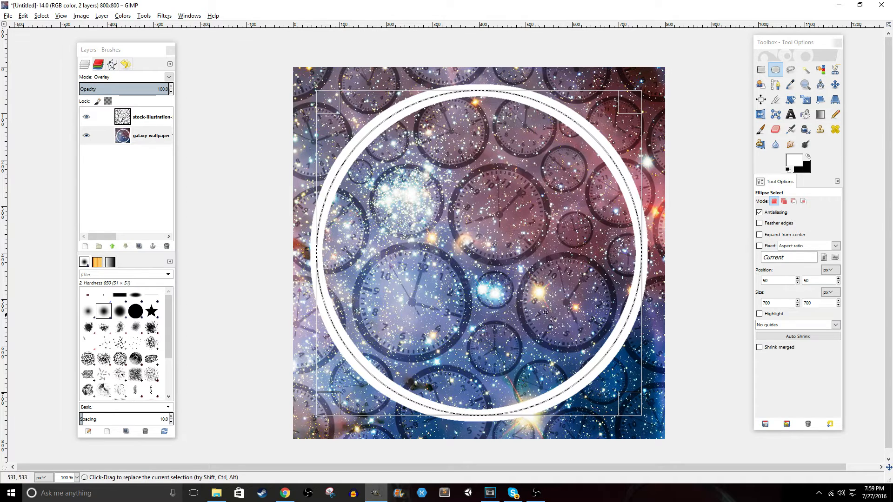
Try to select the white ring by color on the galaxy layer, and undo back to the unstroked circular selection.
click(695, 310)
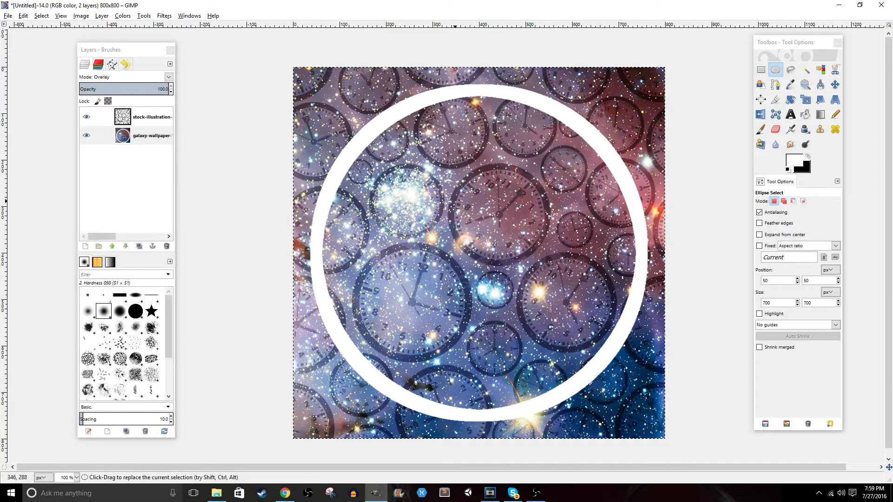
click(820, 69)
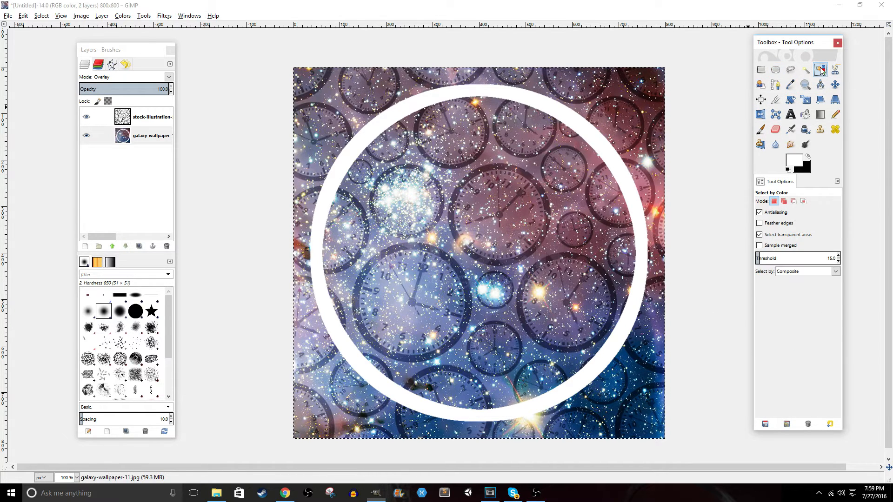
click(403, 111)
key(Delete)
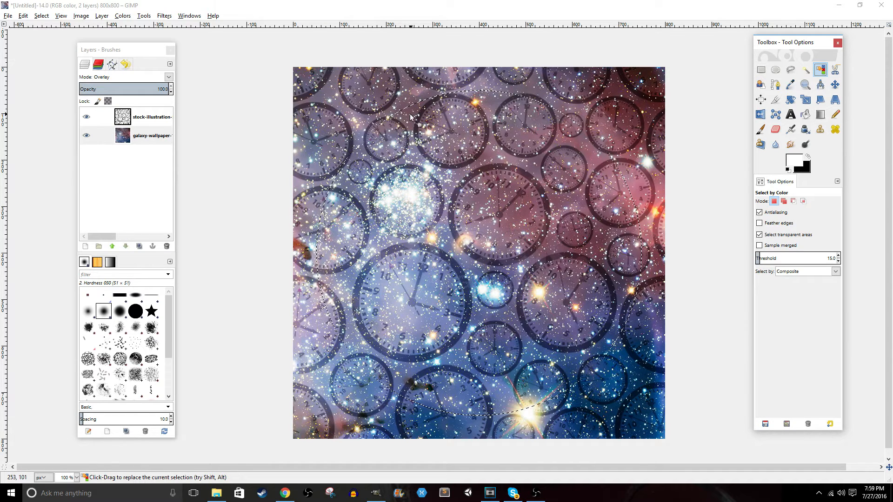
Add a transparent 800 by 800 px layer and stroke the circular selection on it with a 25 px solid white line.
click(85, 247)
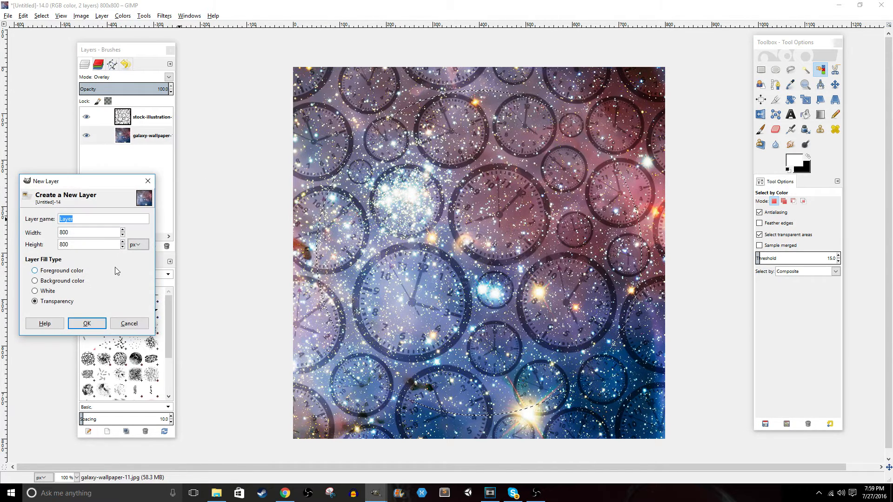
click(87, 324)
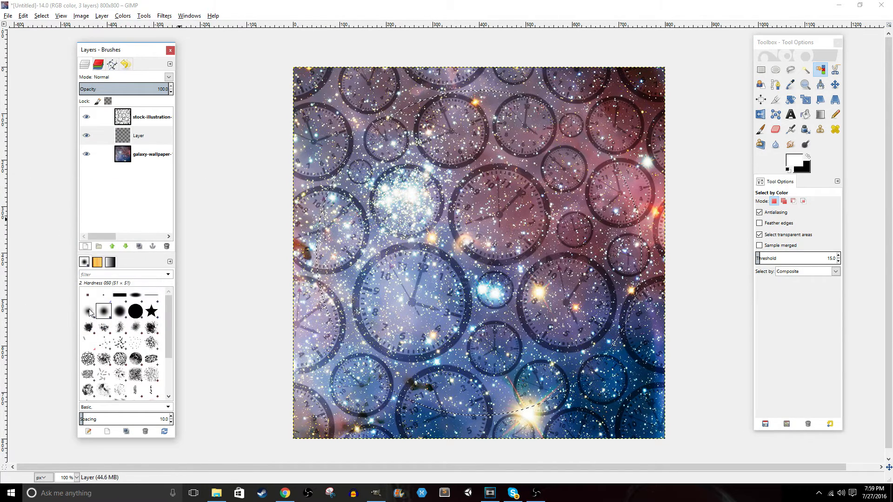
right_click(371, 164)
mouse_move(400, 192)
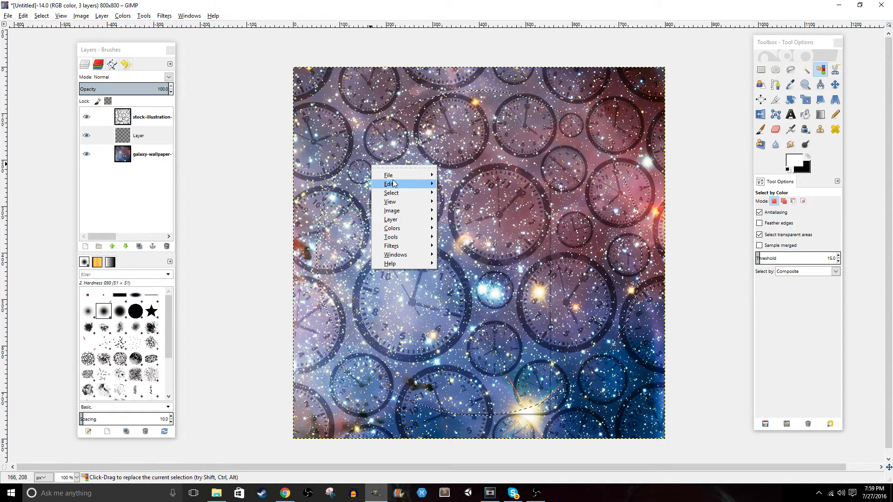
click(470, 342)
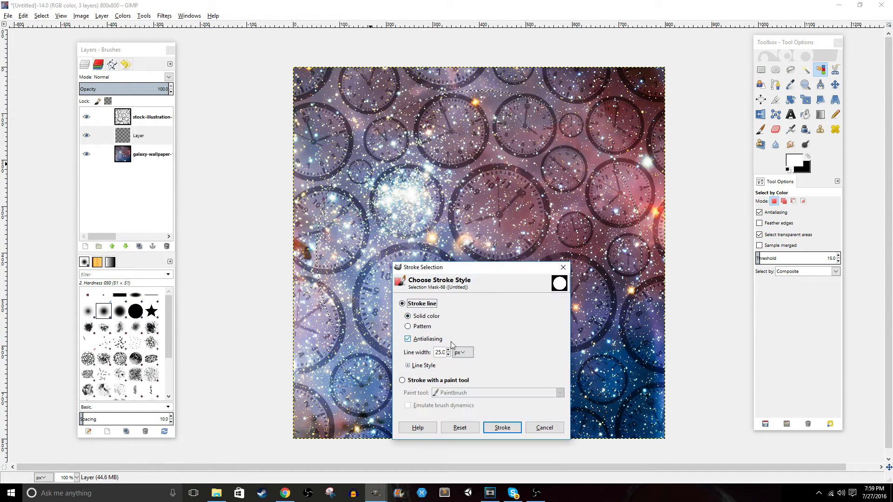
click(500, 427)
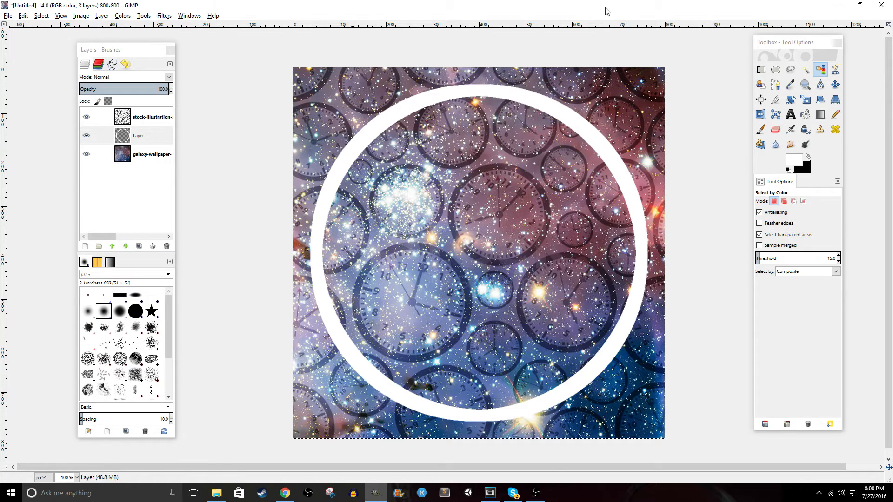
Select the white ring by color and add a transparent layer beneath the ring layer.
key(ctrl+a)
click(820, 70)
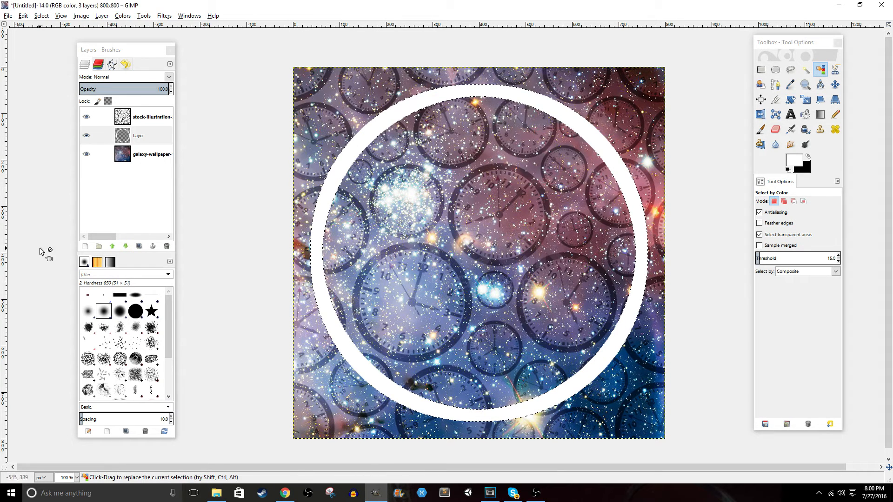
click(85, 247)
click(85, 319)
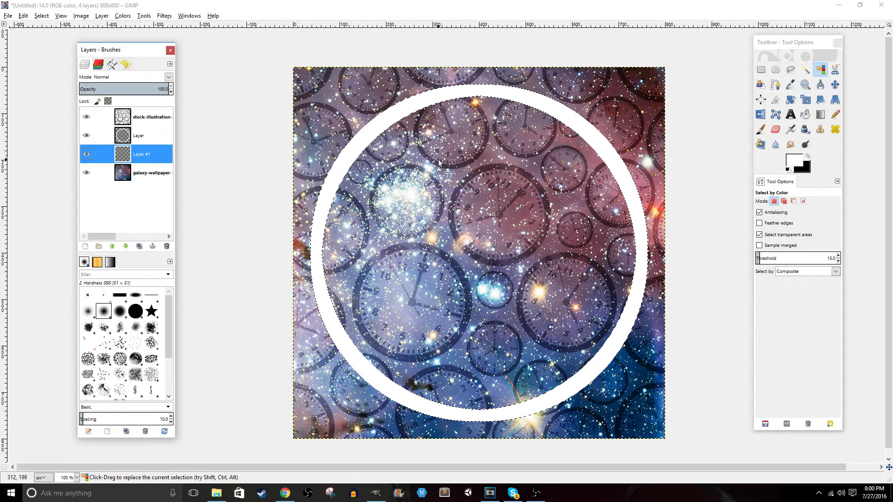
Grow the ring selection by 7 px.
click(41, 16)
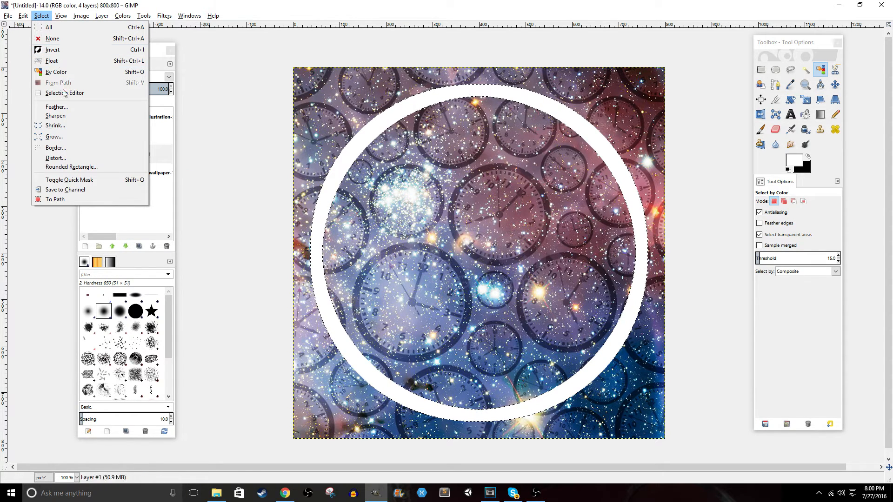
click(73, 135)
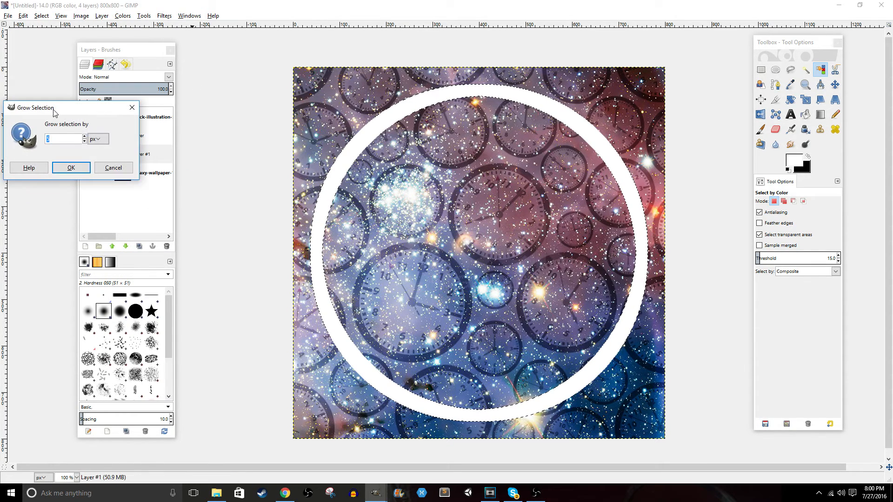
drag(56, 108, 234, 188)
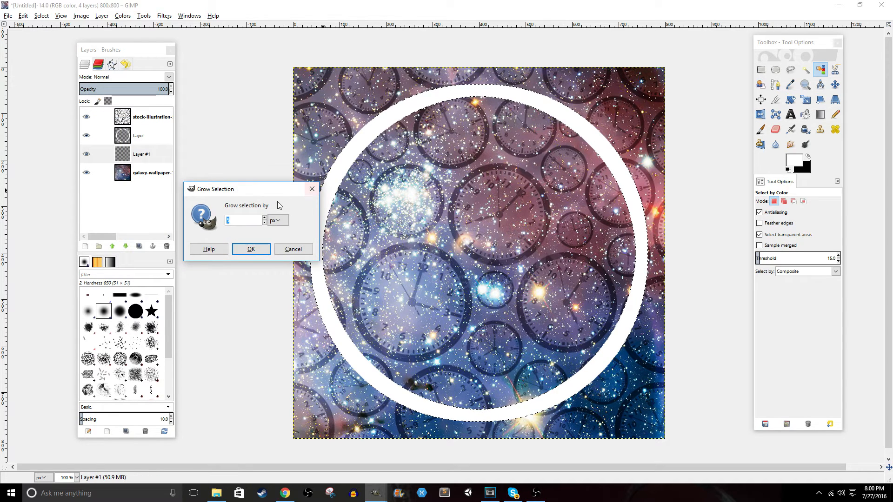
text(7)
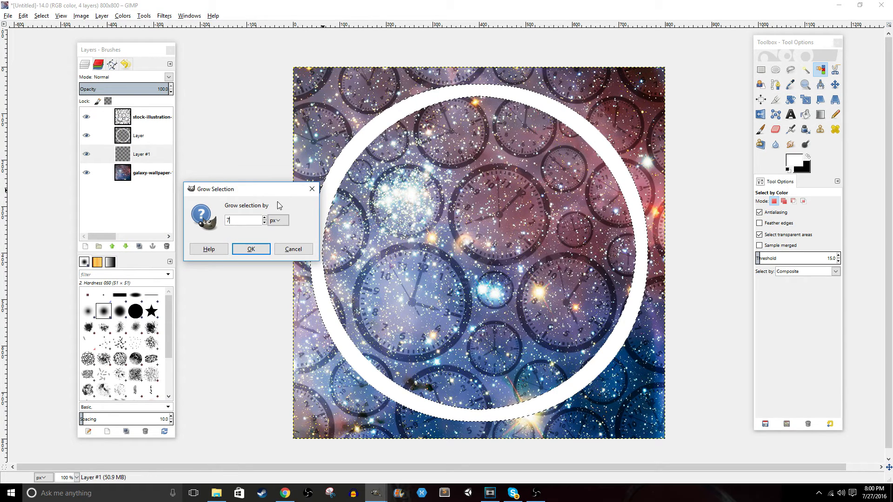
click(250, 249)
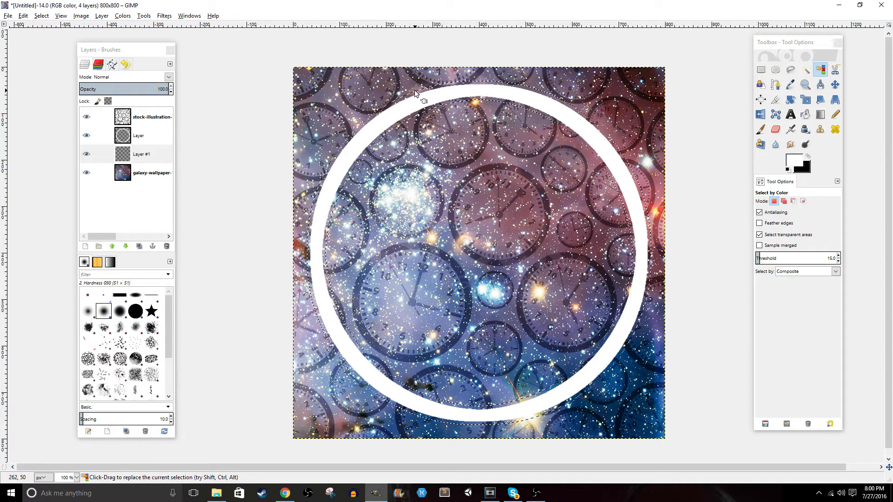
Swap the foreground and background colors and fill the grown ring selection with black on the new layer.
click(808, 156)
click(805, 114)
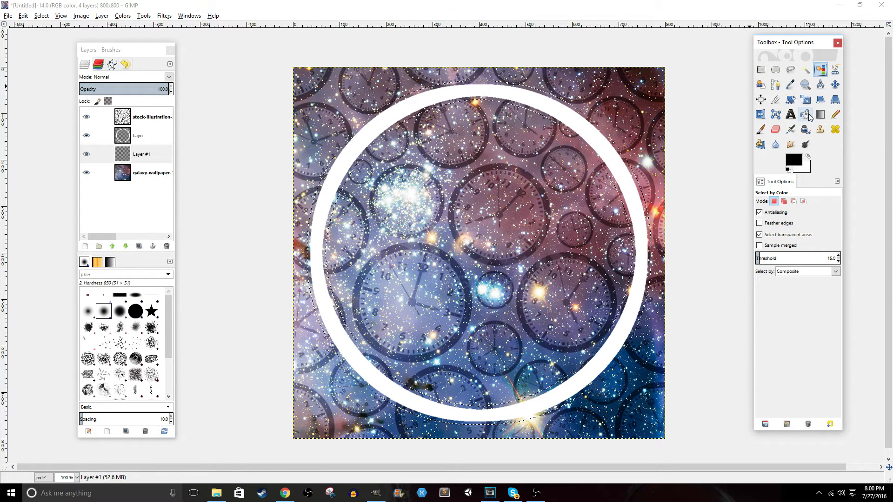
click(411, 98)
click(366, 255)
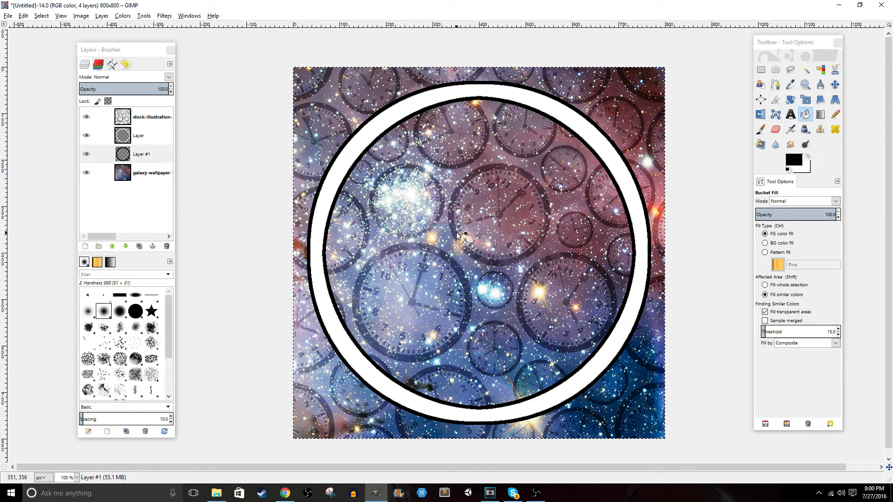
Apply a Gaussian blur with a 30 px radius to the black ring layer.
click(157, 160)
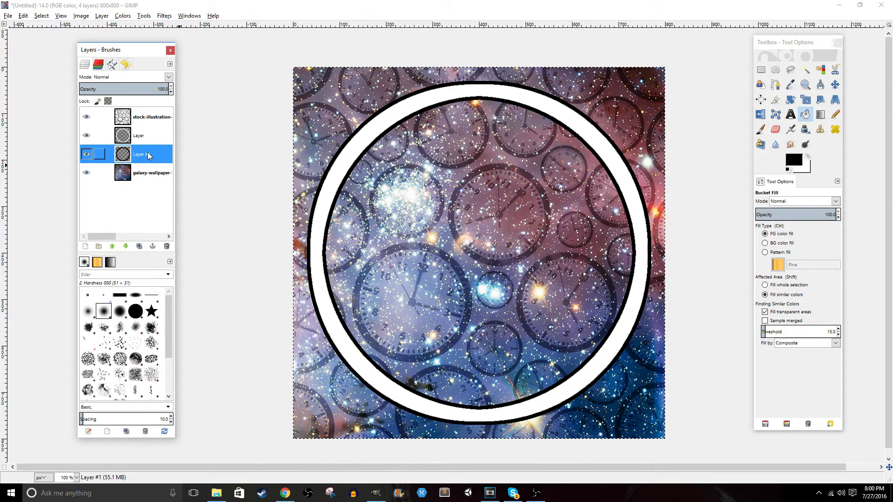
click(164, 17)
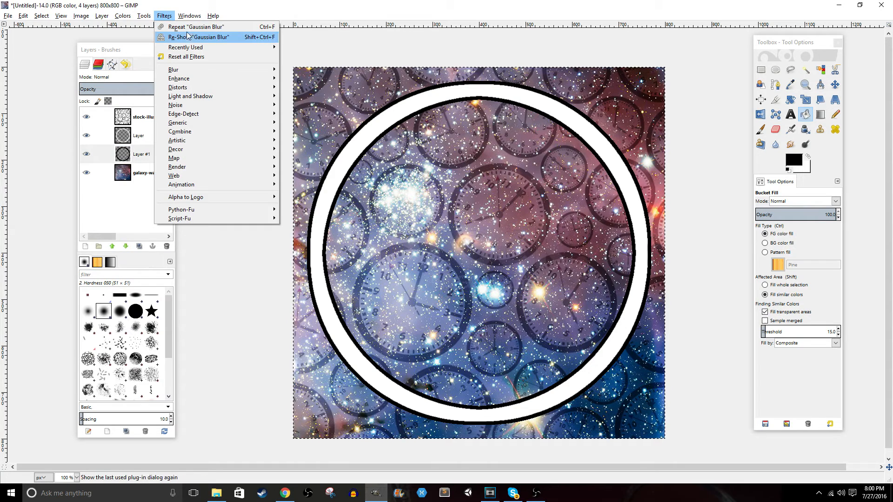
click(191, 35)
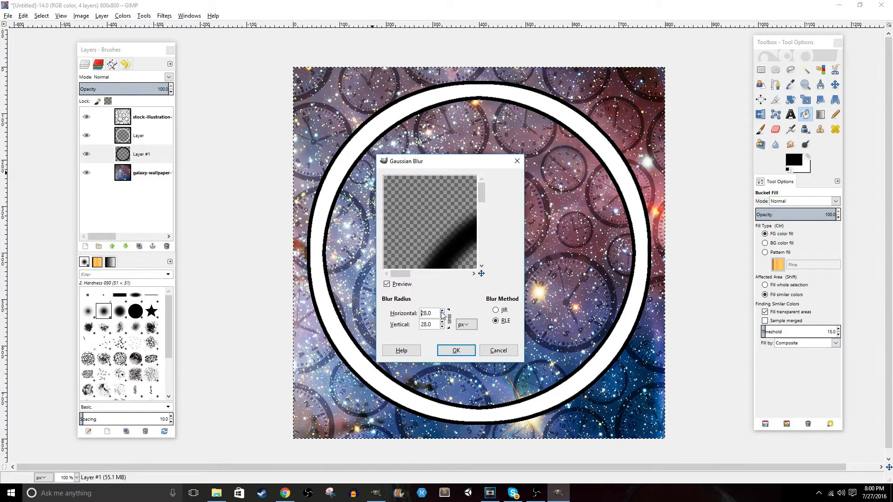
click(457, 351)
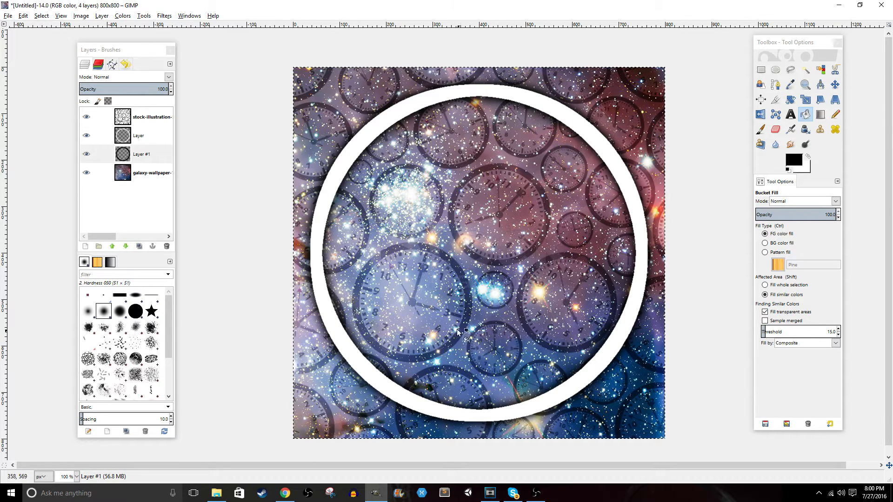
click(164, 16)
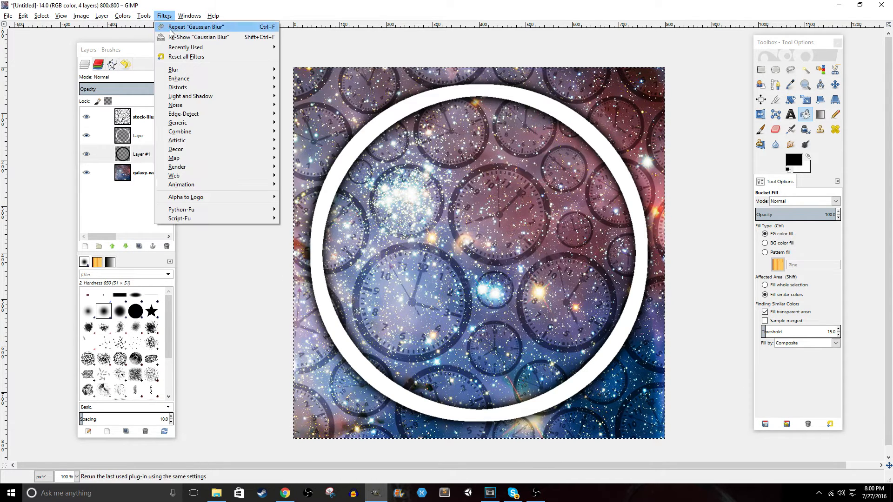
click(176, 37)
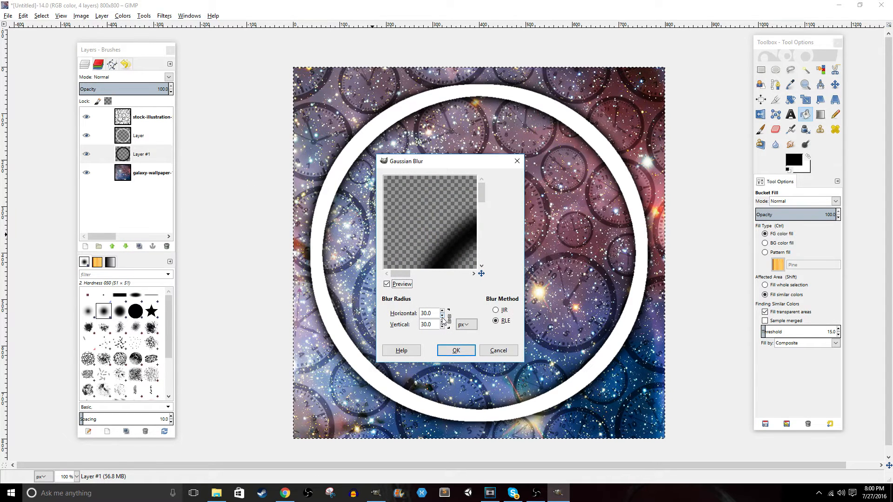
click(498, 350)
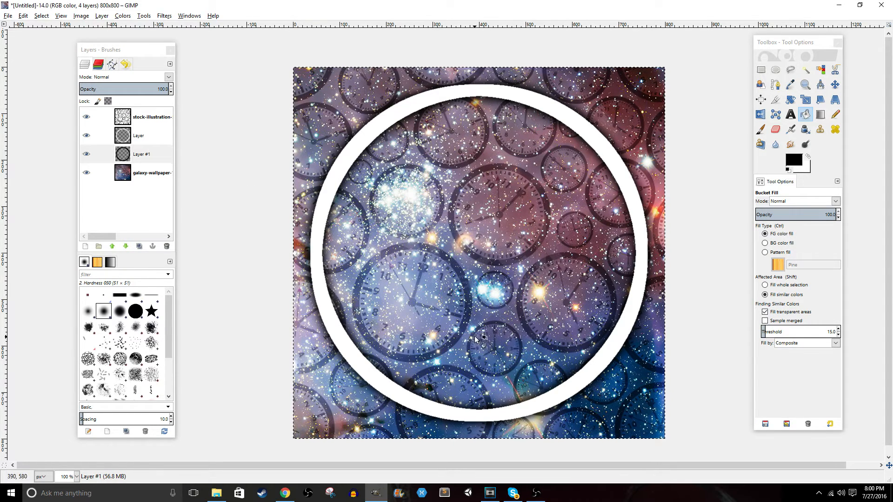
Apply a 21 px Gaussian blur to the black ring layer and merge the white ring layer down onto it.
click(168, 15)
click(176, 38)
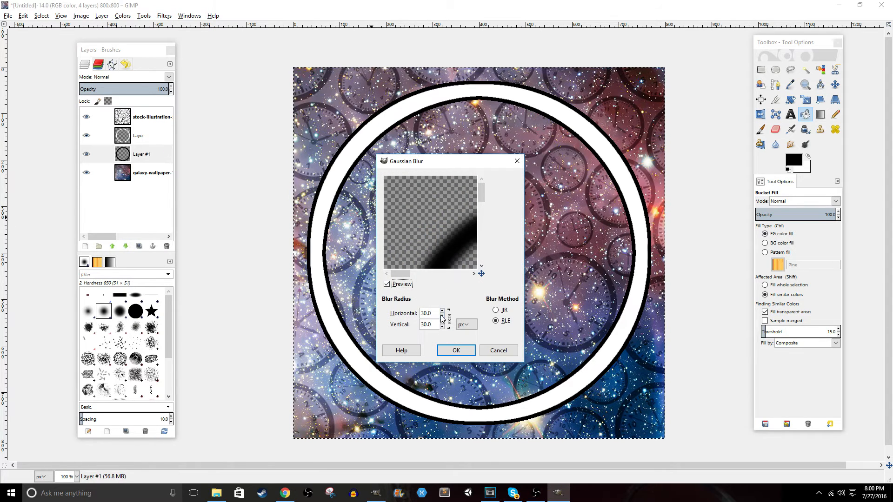
click(443, 316)
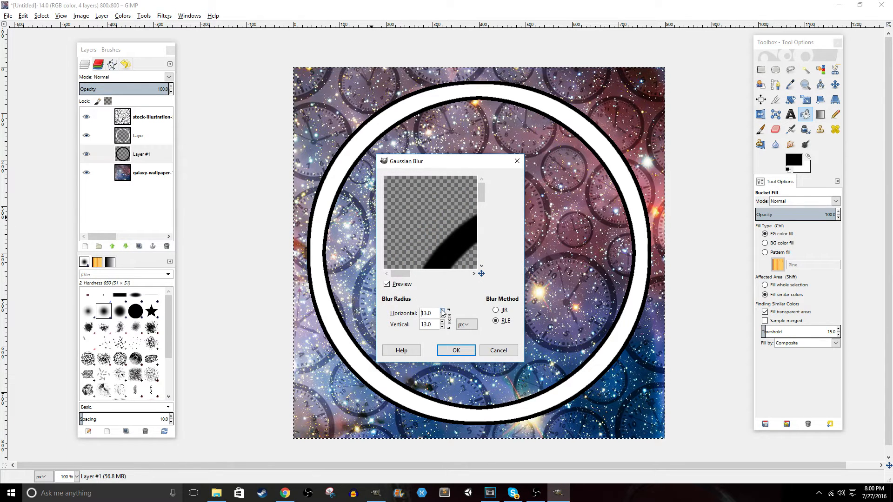
click(442, 311)
click(443, 311)
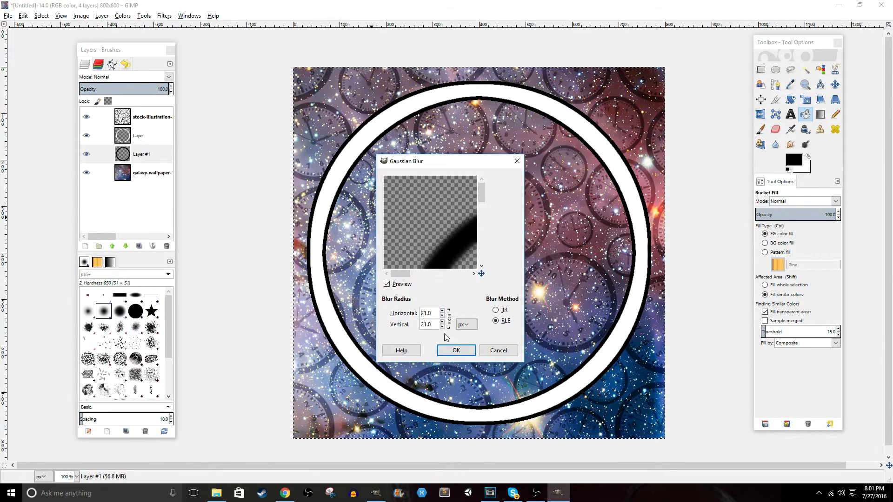
click(456, 350)
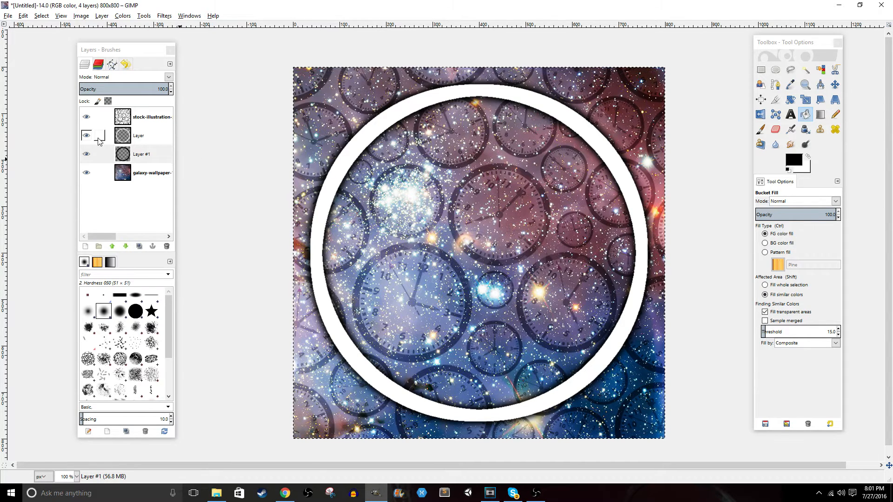
right_click(137, 137)
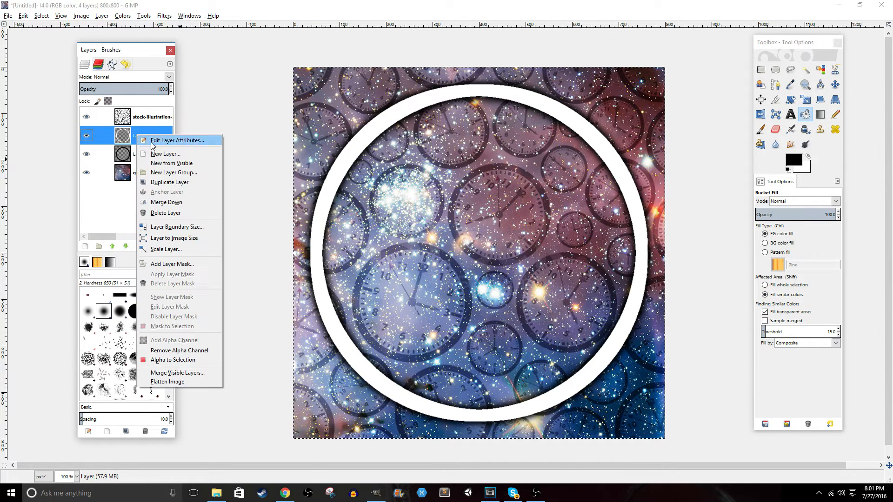
click(160, 203)
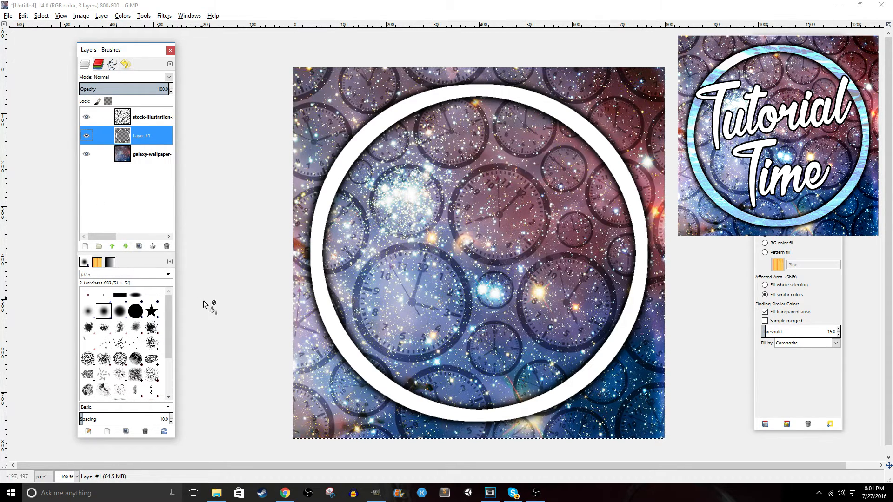
Add the blue-ocean-waves image from File Explorer as the topmost layer, with the clock illustration layer placed beneath the ring layer.
click(217, 493)
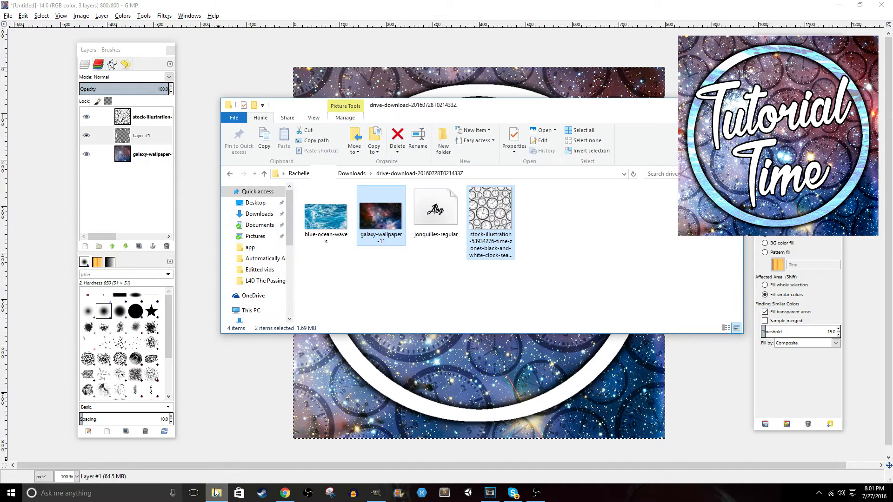
click(342, 221)
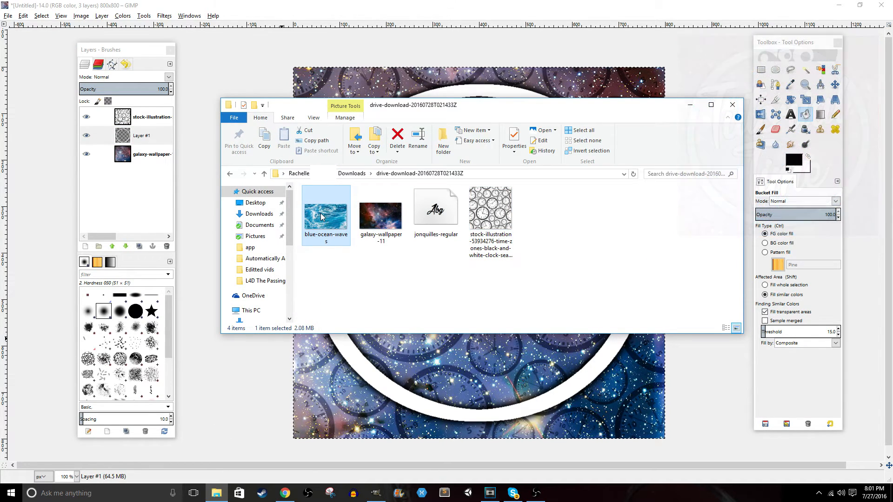
drag(321, 215, 136, 174)
click(731, 106)
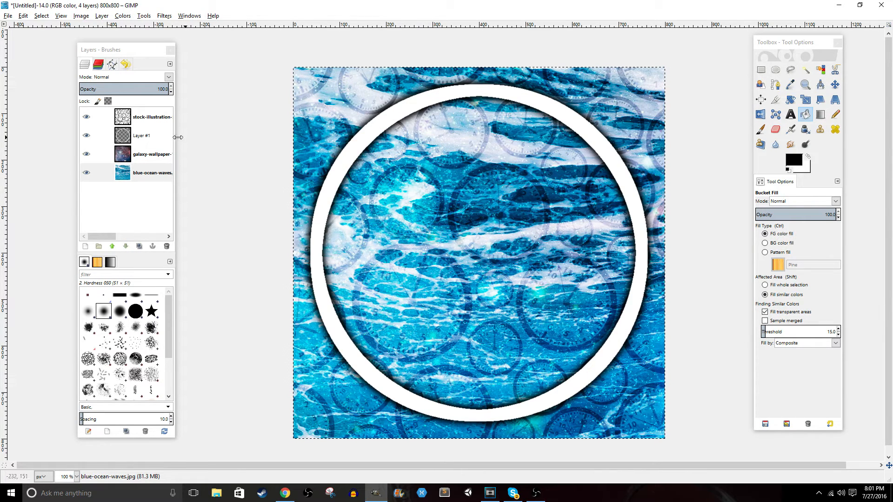
mouse_move(137, 173)
mouse_down()
mouse_move(153, 132)
mouse_move(140, 157)
mouse_up()
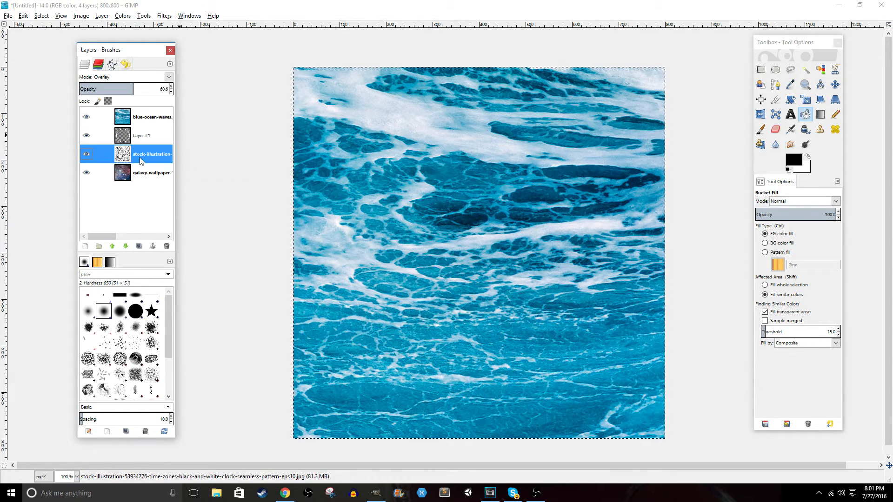
Toggle the ocean waves layer's visibility off and on, and lower its opacity to 51.3.
click(86, 117)
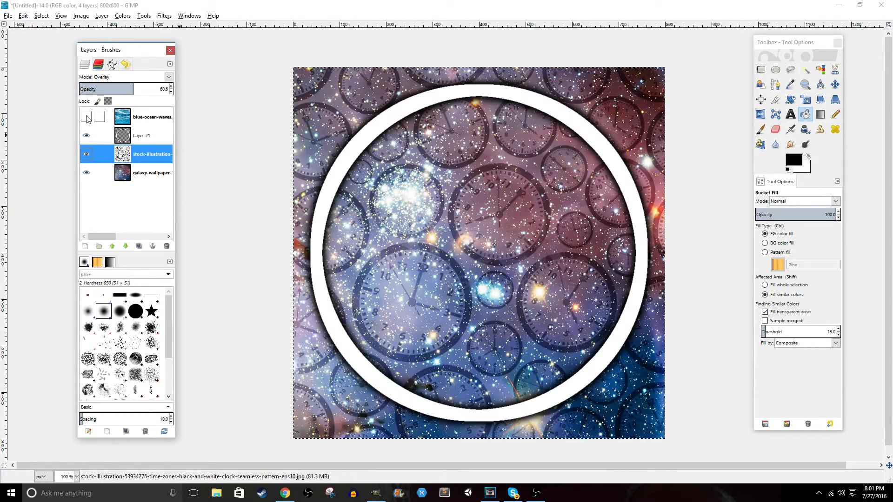
click(86, 117)
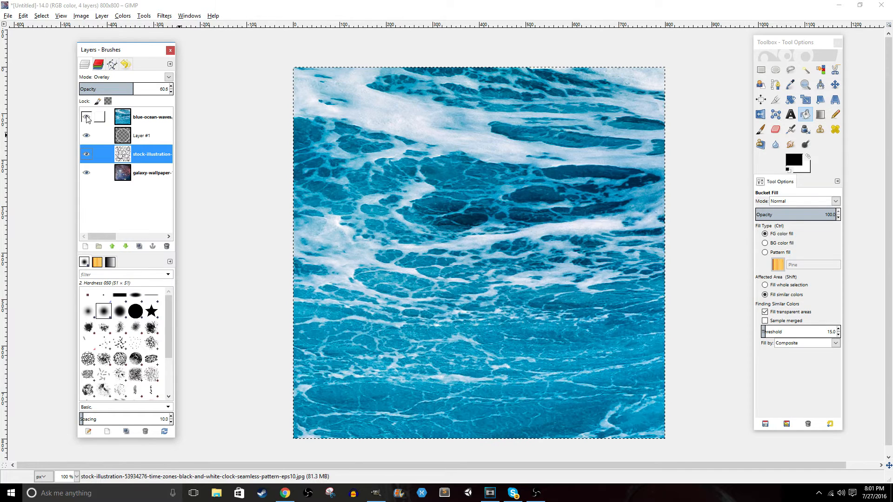
click(140, 122)
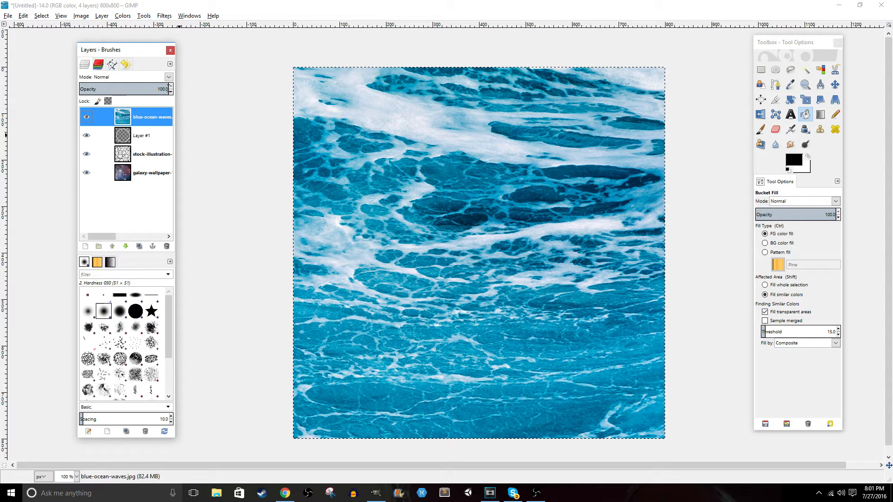
drag(168, 91, 125, 90)
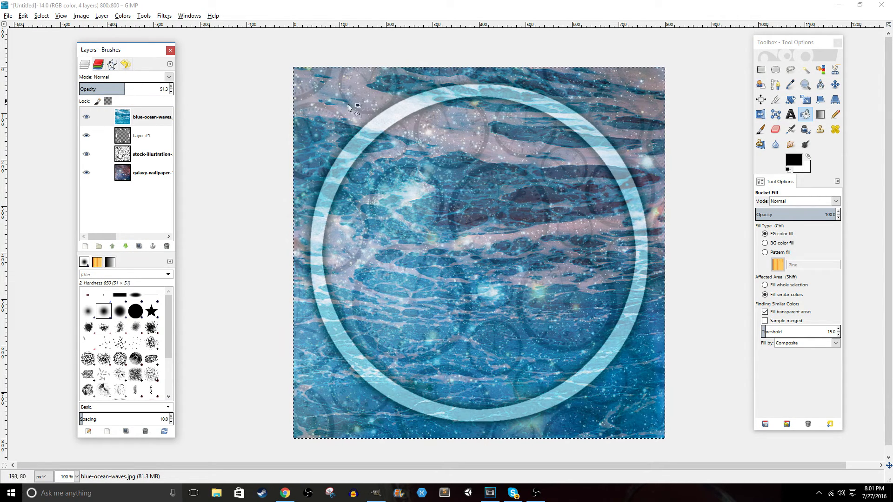
Select the white ring by color on the merged ring layer and invert the selection.
click(144, 135)
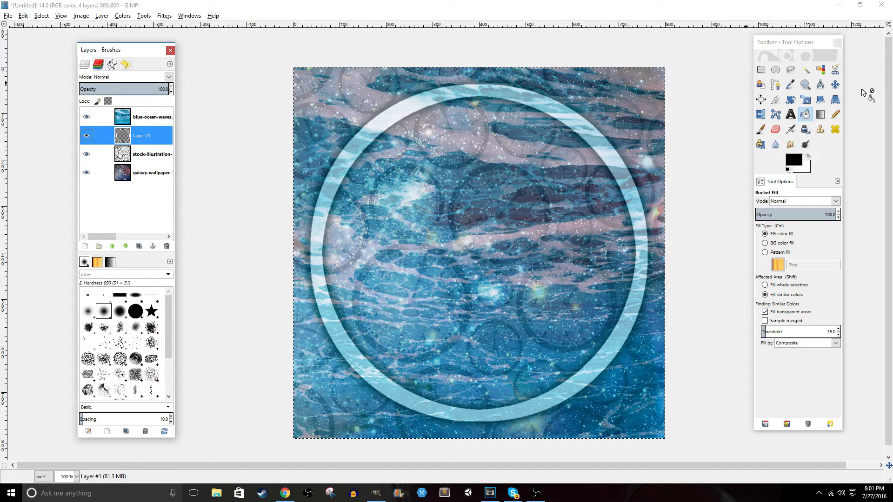
click(820, 70)
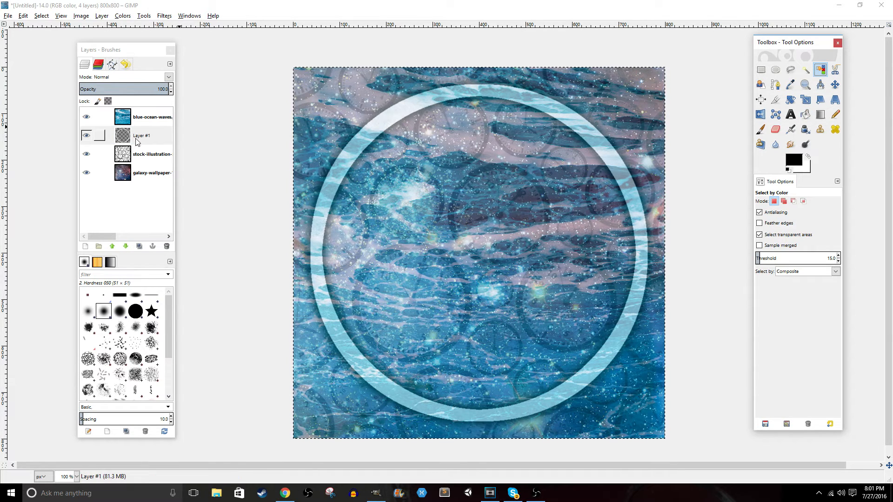
click(393, 113)
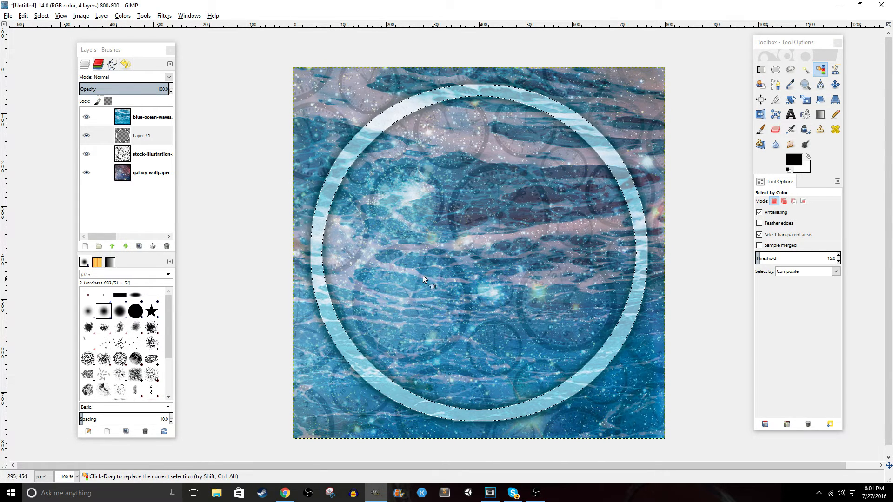
click(41, 15)
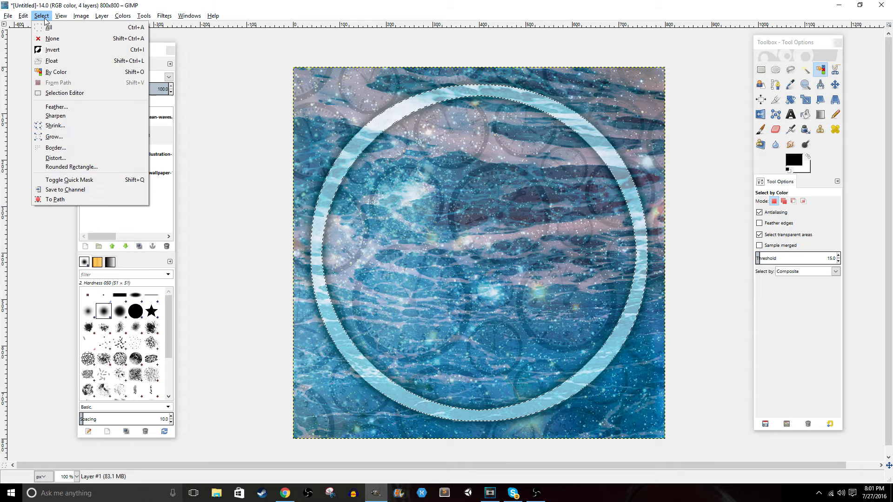
click(53, 49)
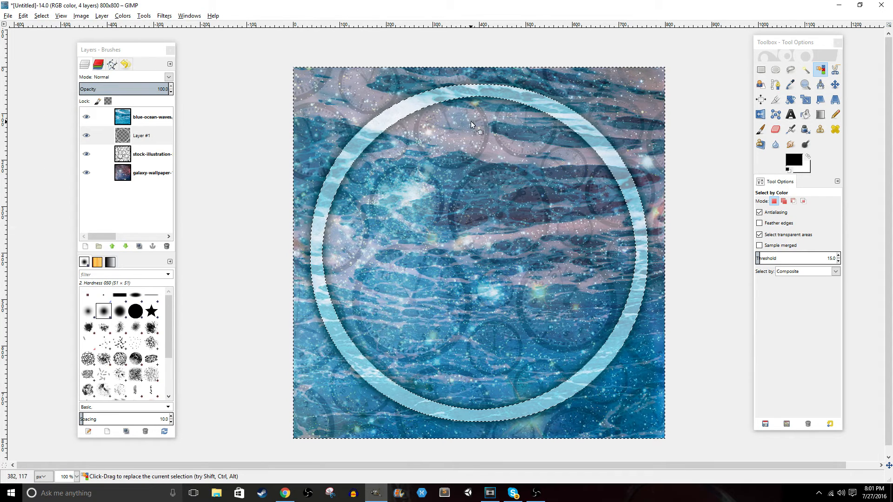
Add an alpha channel to the ocean waves layer and delete everything outside the ring from it.
click(151, 120)
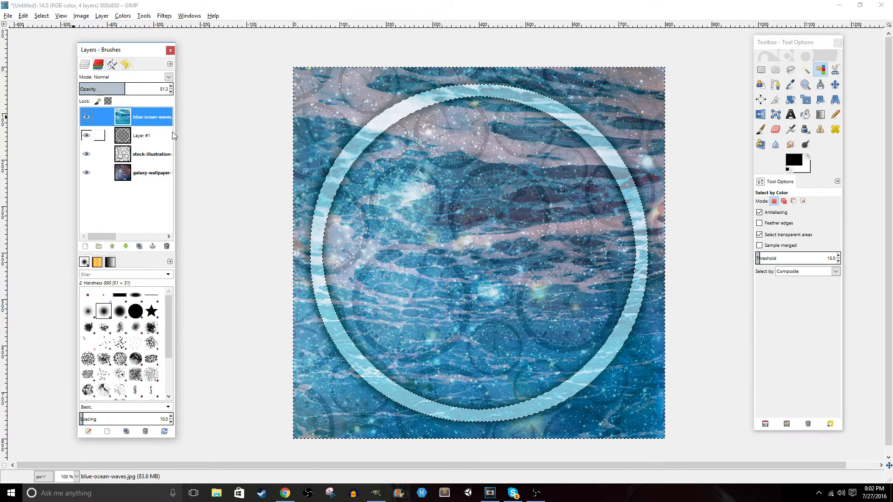
right_click(154, 116)
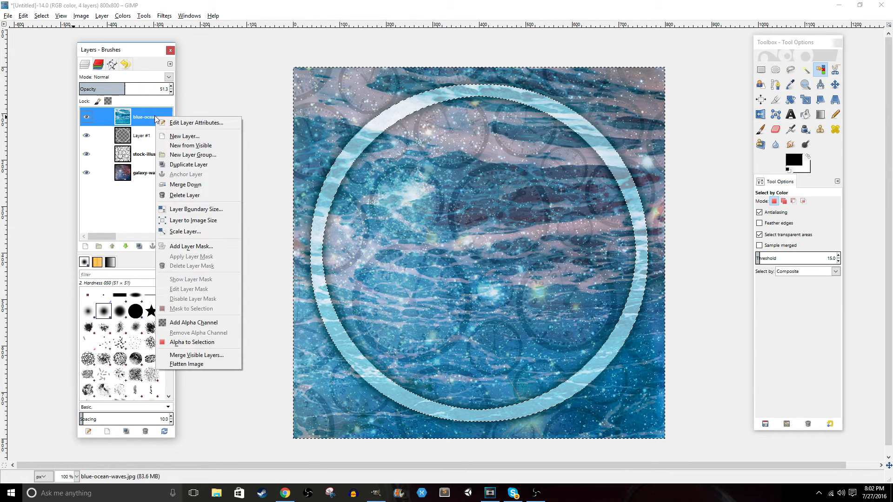
click(192, 324)
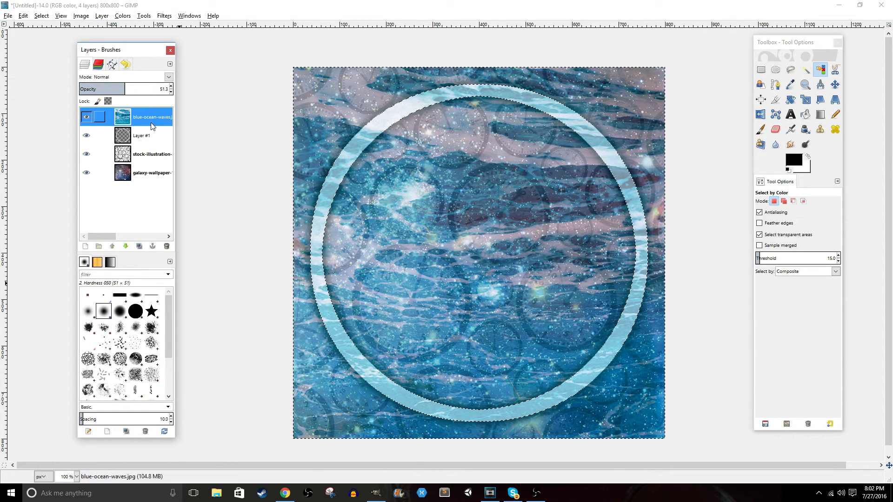
key(Delete)
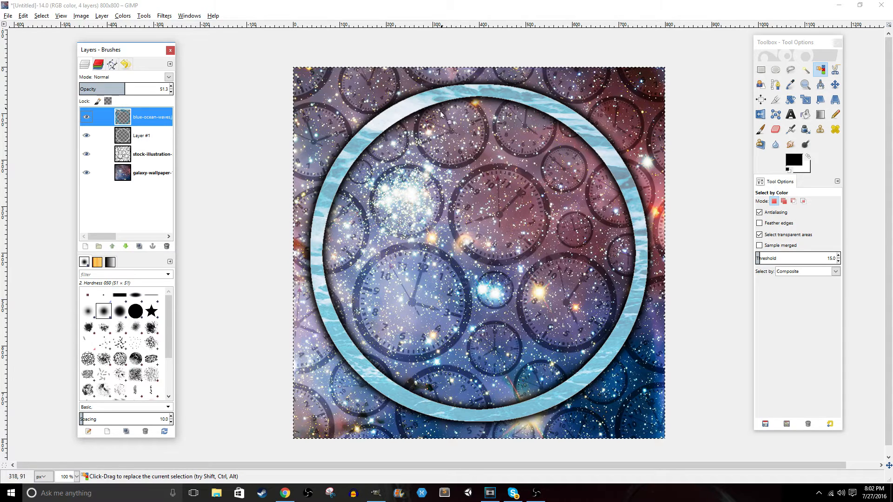
Raise the ocean waves layer's saturation to 77 with Hue-Saturation.
click(124, 16)
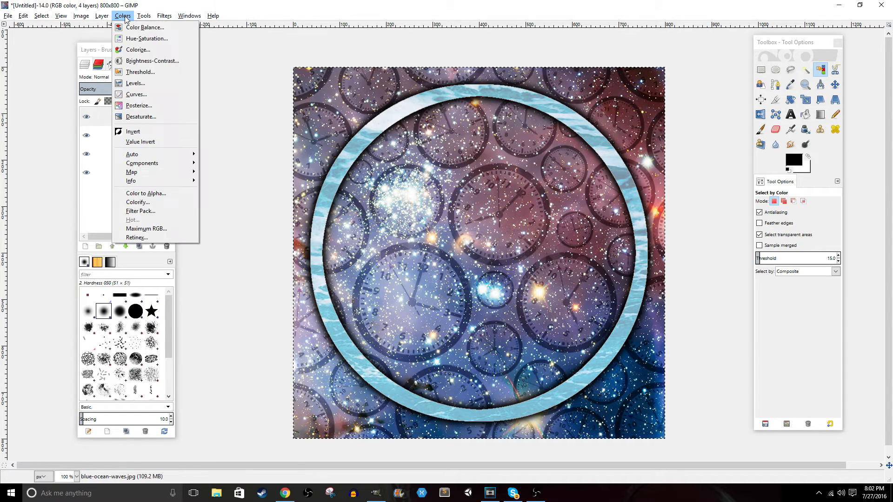
click(143, 39)
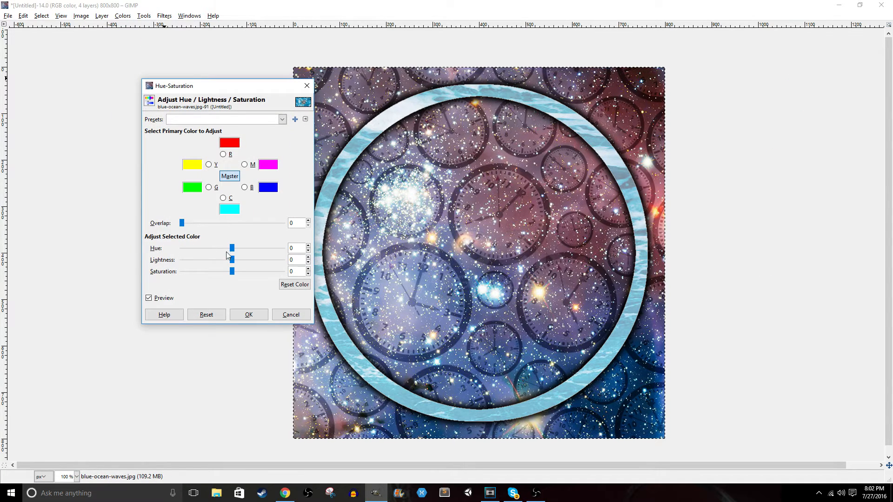
drag(232, 271, 269, 273)
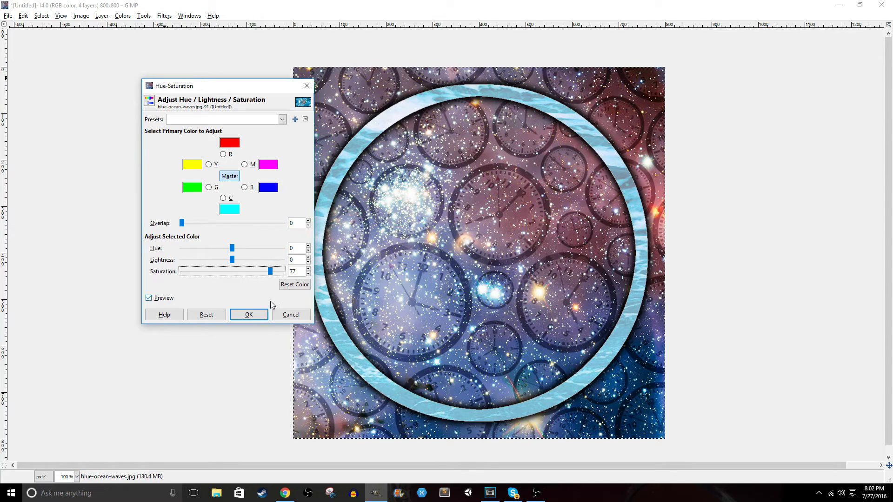
click(250, 315)
Raise the ocean waves layer's contrast to about 82 with Brightness-Contrast.
click(123, 16)
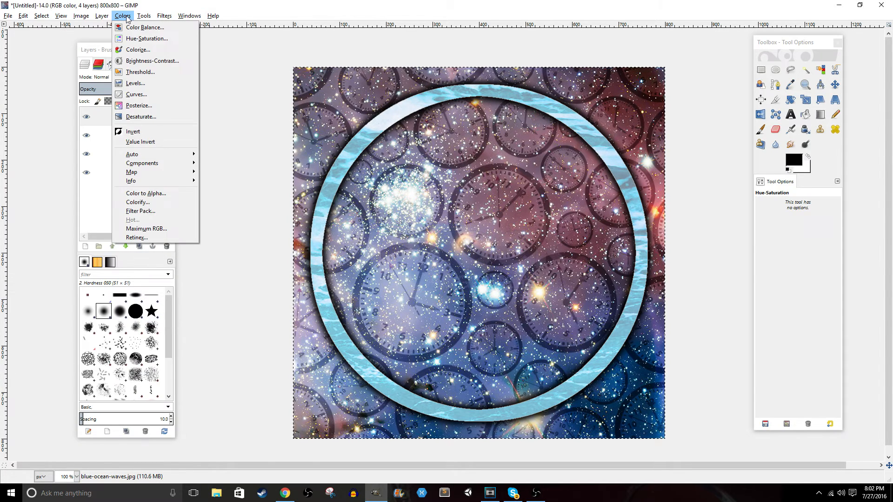
click(141, 61)
drag(146, 147, 181, 147)
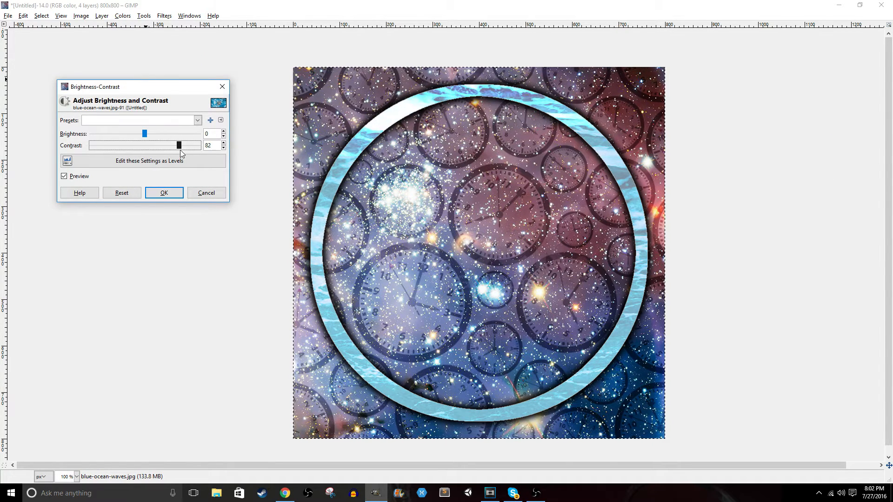
click(164, 193)
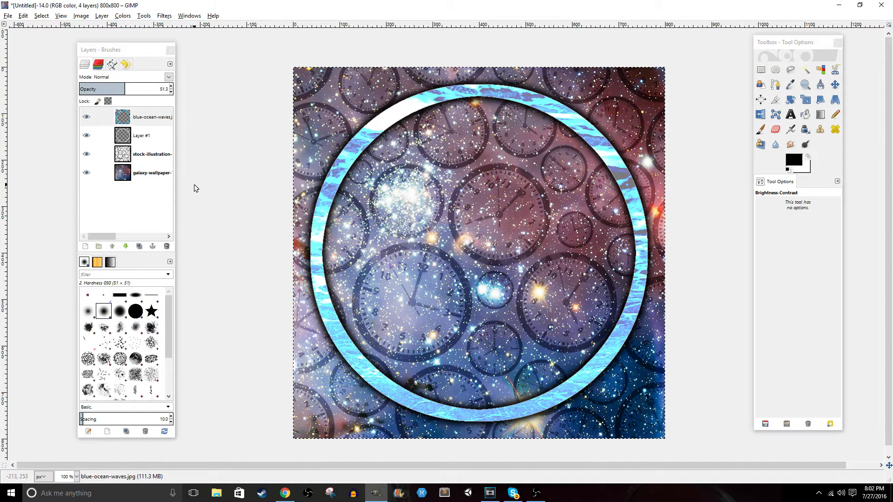
Reduce the ocean waves layer's contrast slightly with a second Brightness-Contrast adjustment.
click(122, 16)
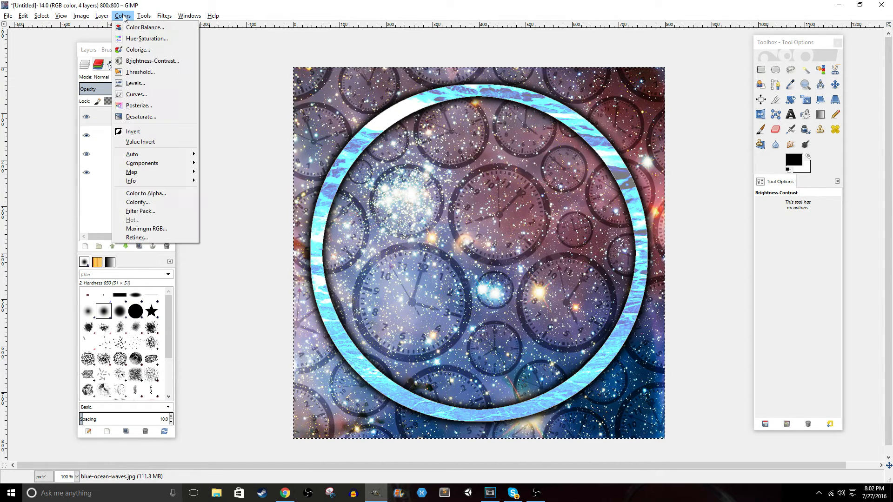
click(142, 61)
drag(146, 146, 132, 145)
click(166, 193)
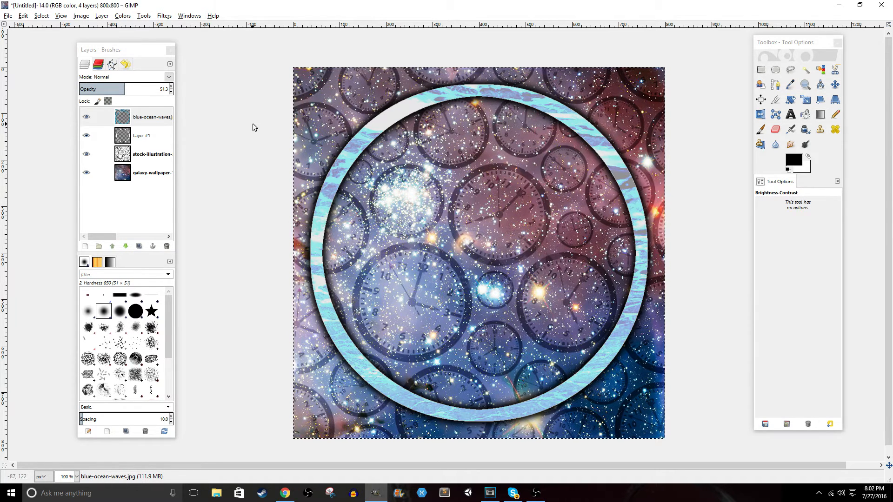
Add the white text "Tutorial" in 305 px Jonquilles, in a text box about 747 × 321 px across the upper half of the image.
click(795, 113)
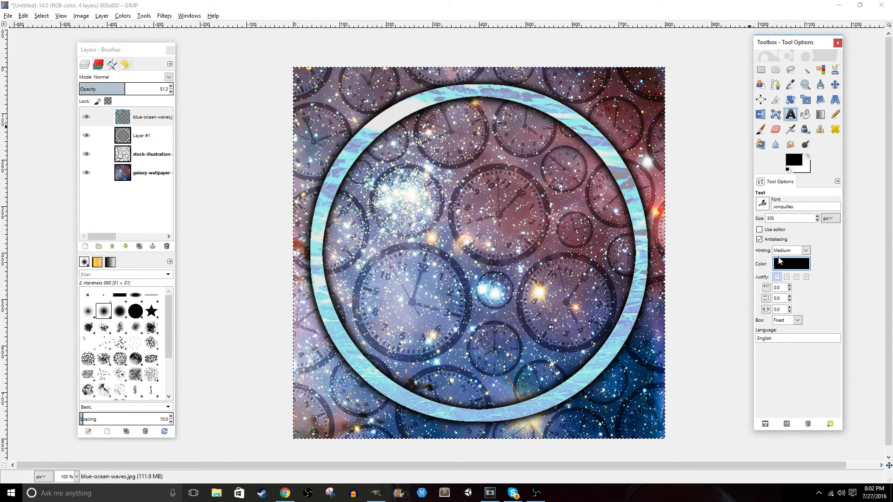
click(788, 264)
click(817, 304)
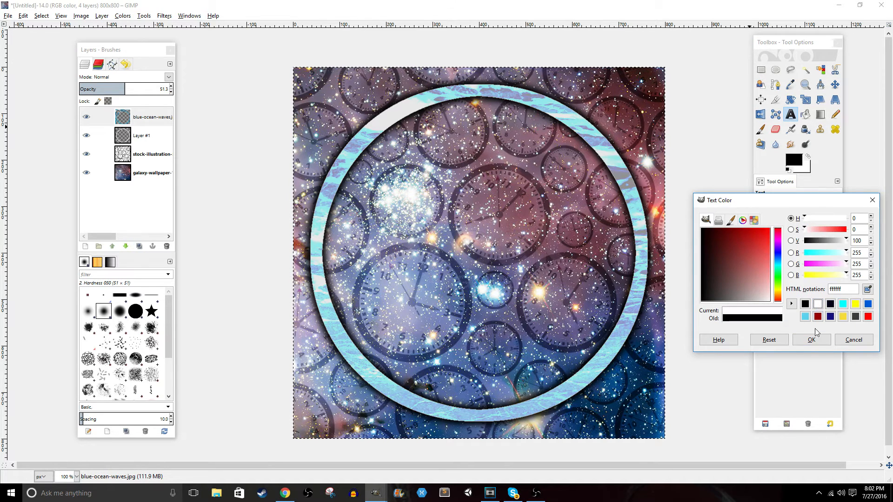
click(811, 340)
drag(300, 110, 634, 257)
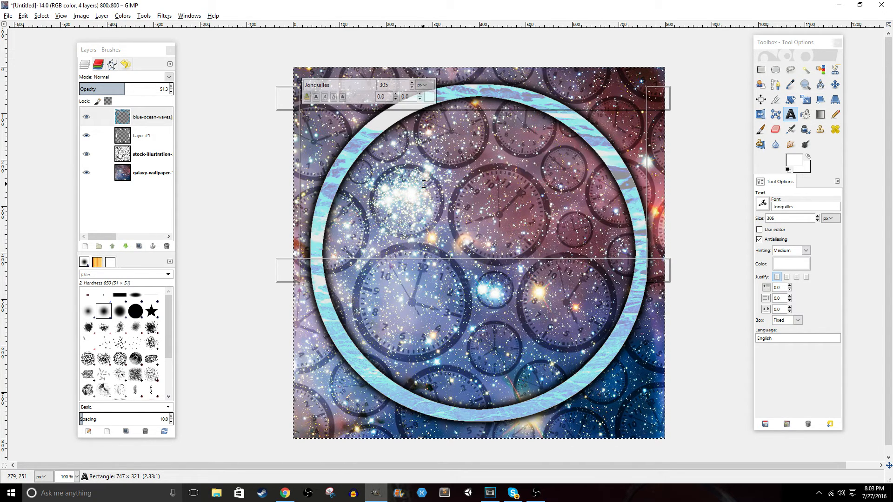
text(Tutorial)
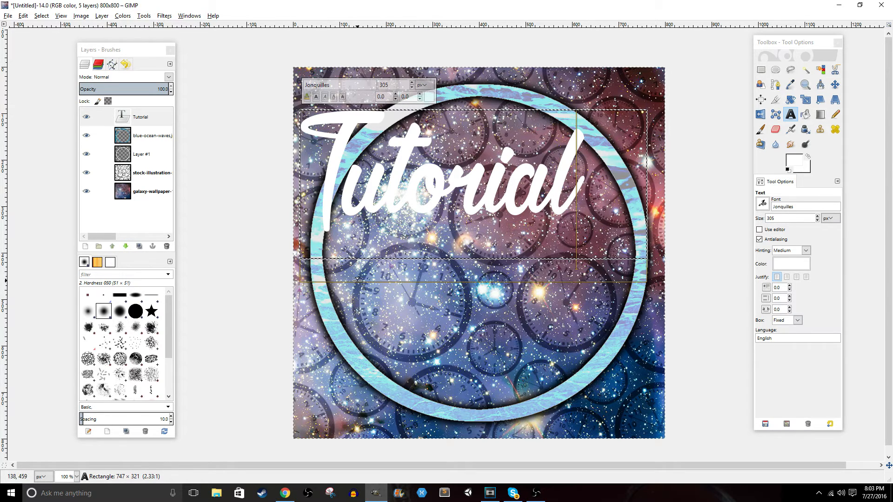
Add the white text "Time" in 305 px Jonquilles, in a text box about 535 × 278 px below "Tutorial".
drag(336, 285, 585, 414)
text(Tit)
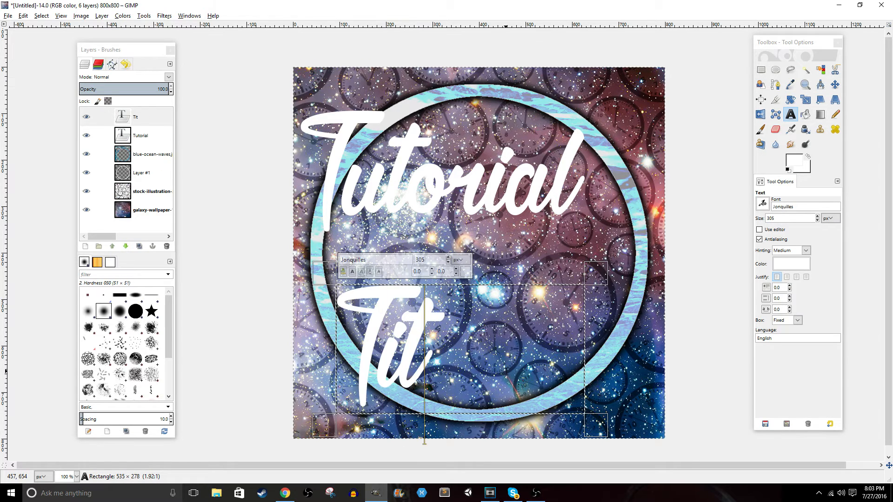
key(BackSpace)
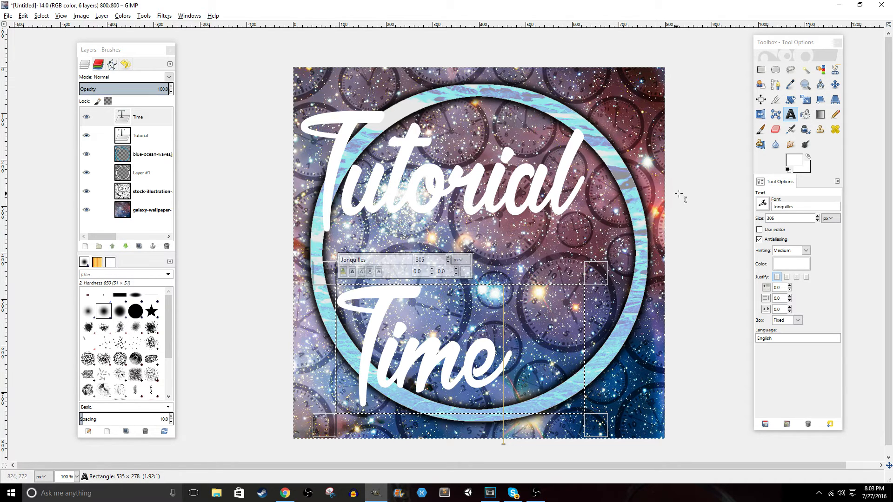
Try a larger size of about 372 px for the "Time" text and return it to 305 px.
click(818, 216)
drag(775, 218, 753, 213)
text(30)
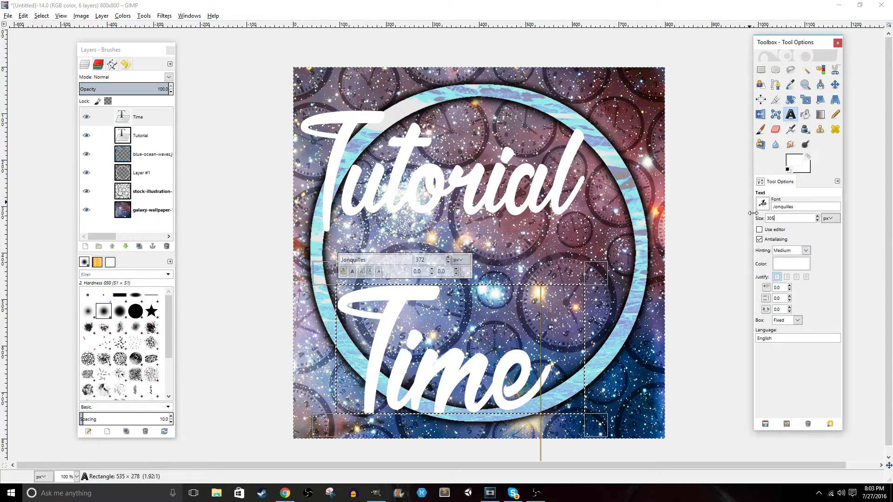
key(Return)
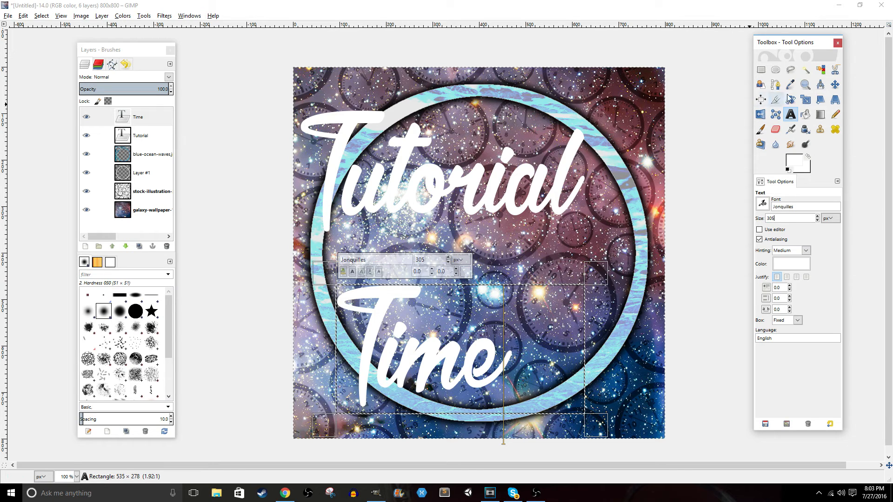
Move the "Time" text up close beneath "Tutorial" and merge its layer down into the "Tutorial" layer.
click(835, 85)
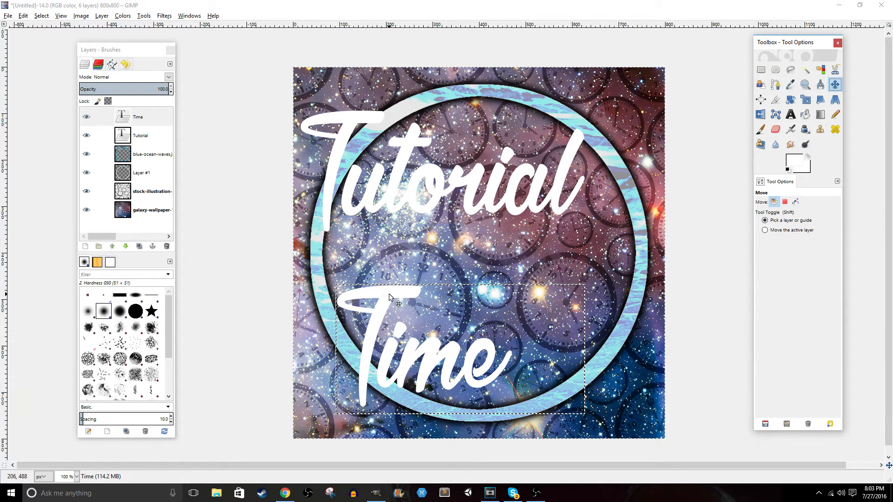
drag(389, 294, 403, 234)
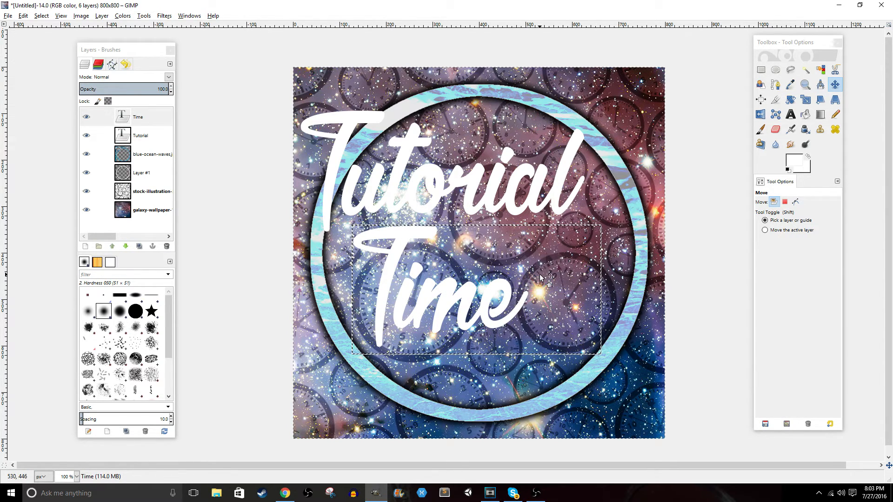
click(151, 117)
right_click(154, 120)
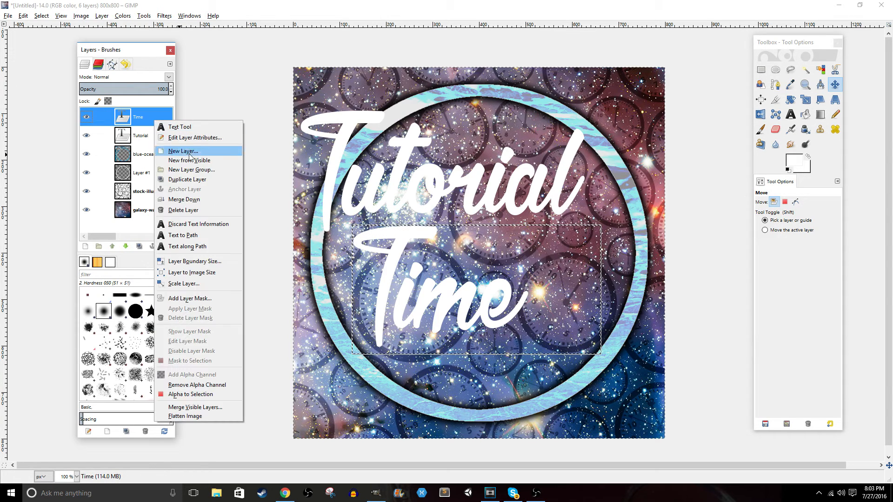
click(185, 200)
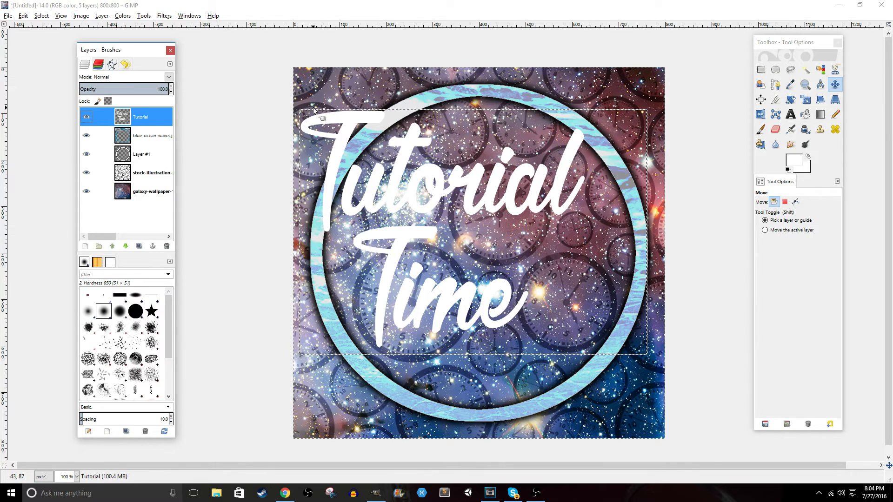
Resize the "Tutorial" layer's boundary to 800 × 800 px with its content centered.
right_click(138, 120)
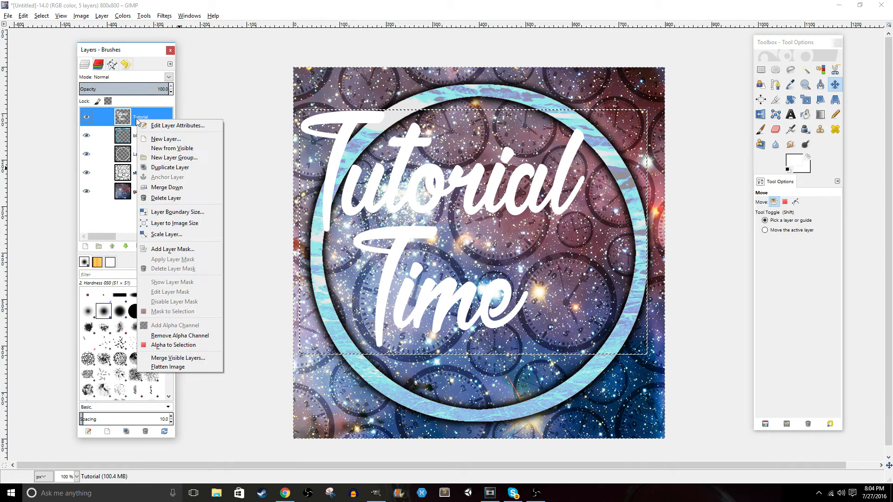
click(158, 211)
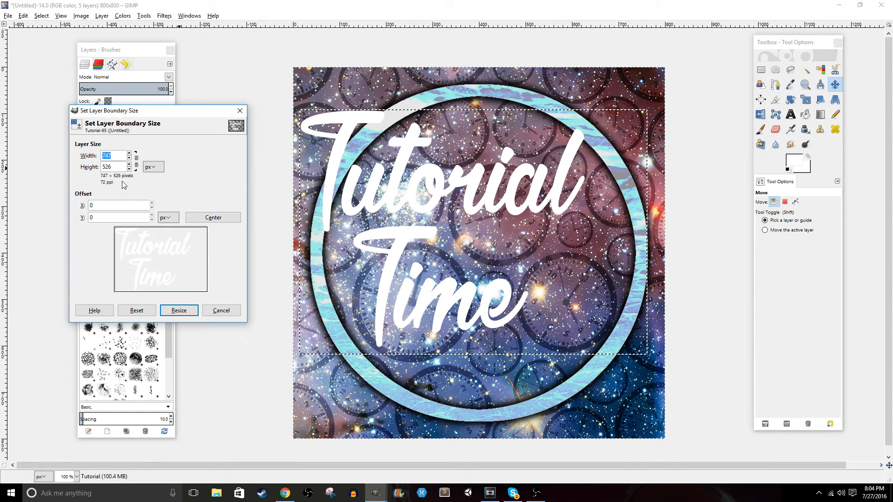
text(800)
key(Tab)
text(80)
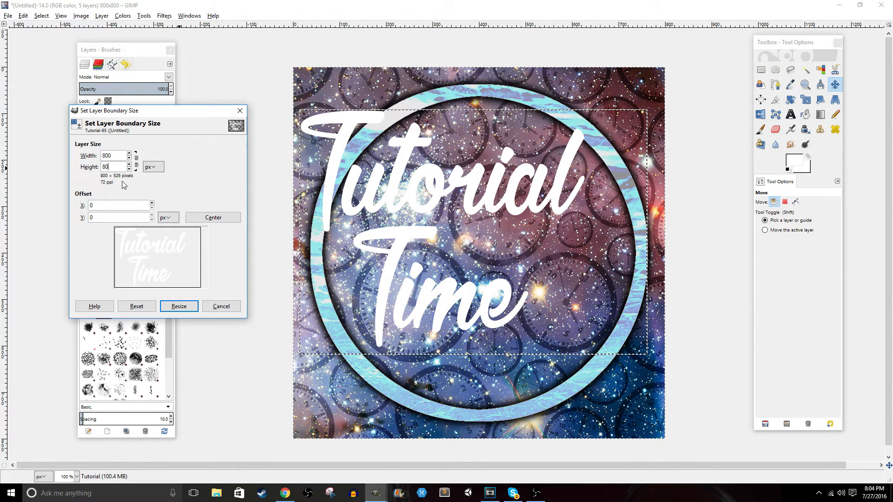
text(0)
click(213, 218)
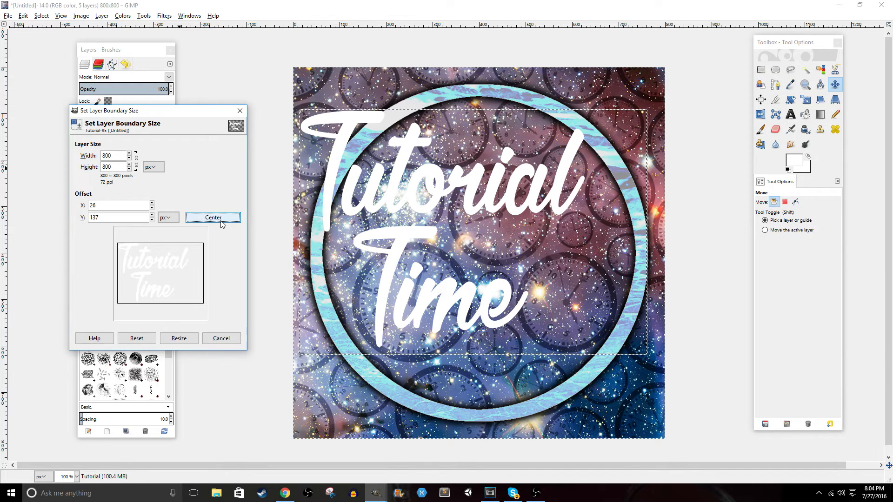
click(181, 338)
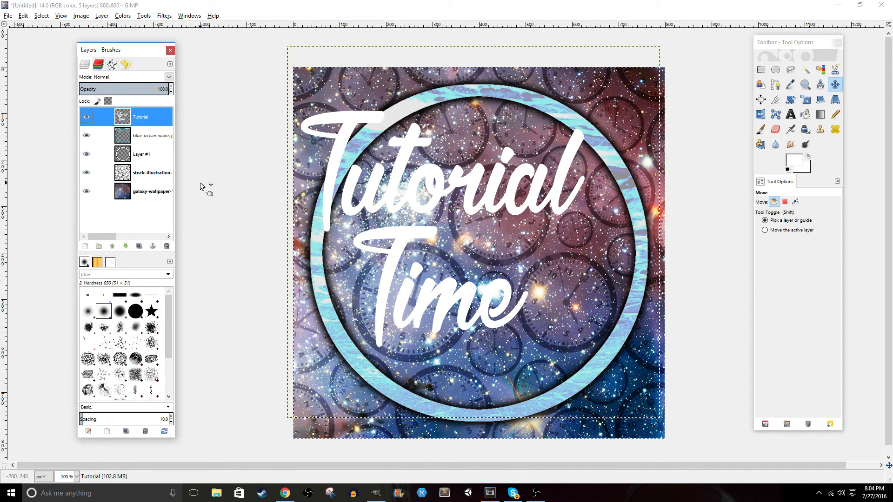
Rotate the "Tutorial Time" lettering counterclockwise by about -7.69 degrees.
click(791, 100)
drag(578, 142, 567, 123)
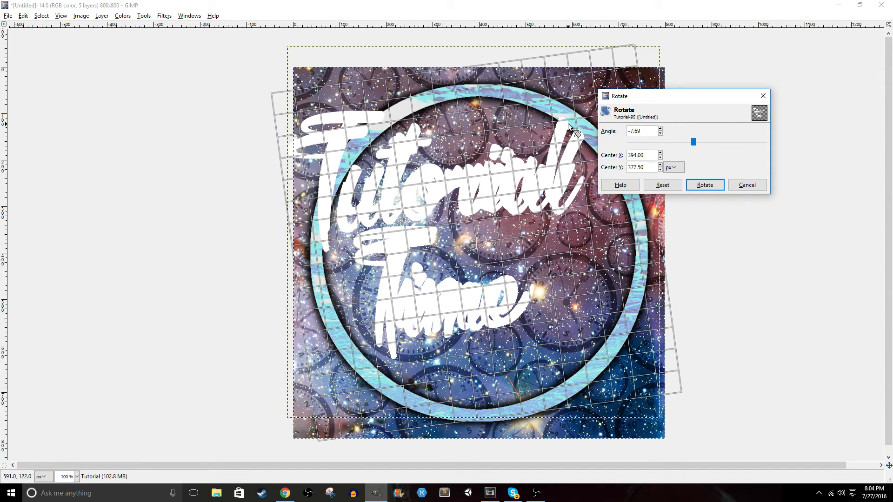
click(705, 185)
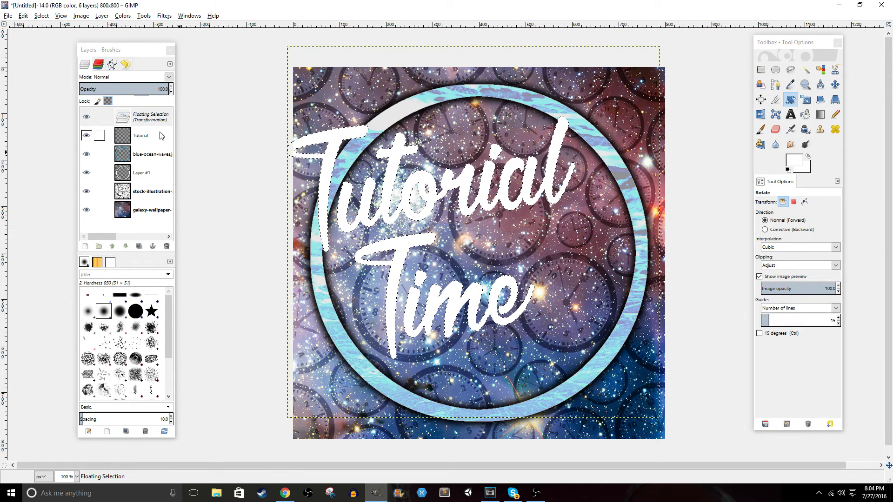
Anchor the rotated lettering to the "Tutorial" layer and shift it right and down to center it over the ring.
click(835, 84)
drag(409, 154, 422, 159)
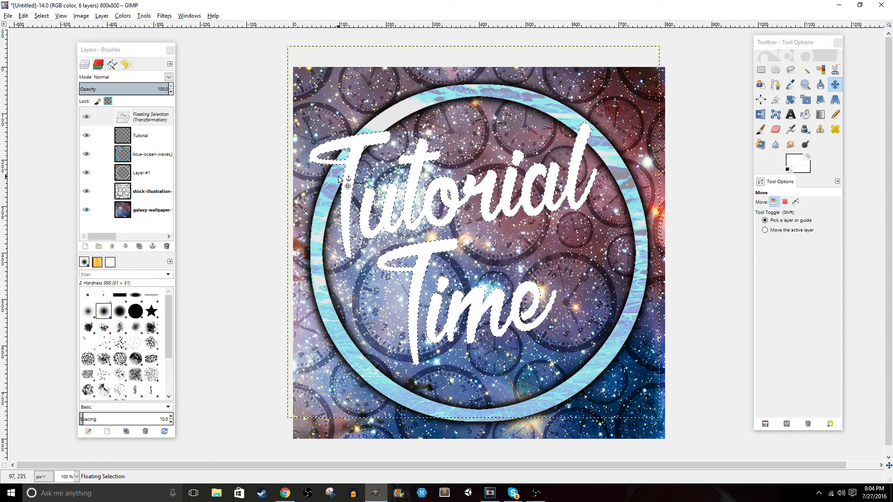
right_click(157, 116)
click(183, 172)
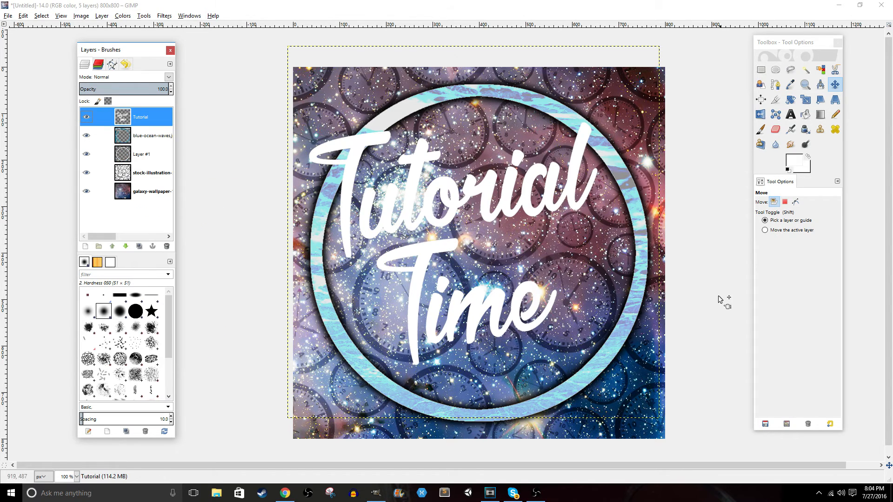
drag(486, 191, 503, 210)
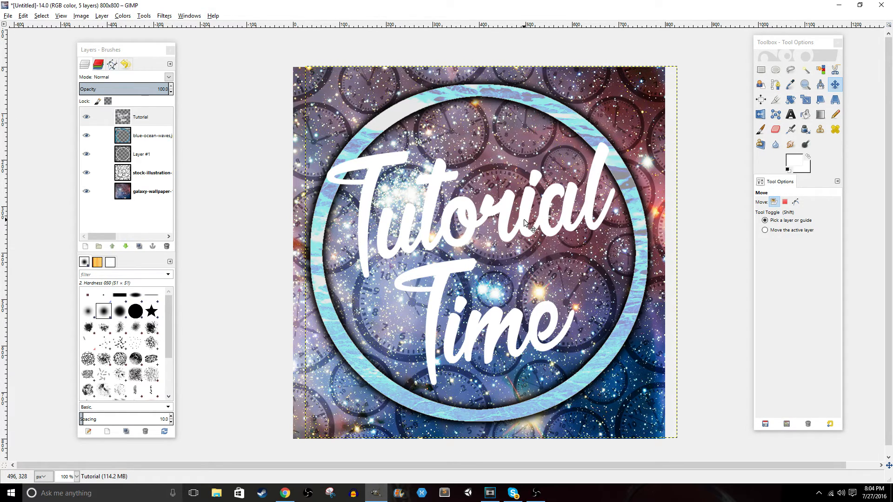
Select the white "Tutorial Time" lettering by color and grow the selection by 5 px.
click(820, 69)
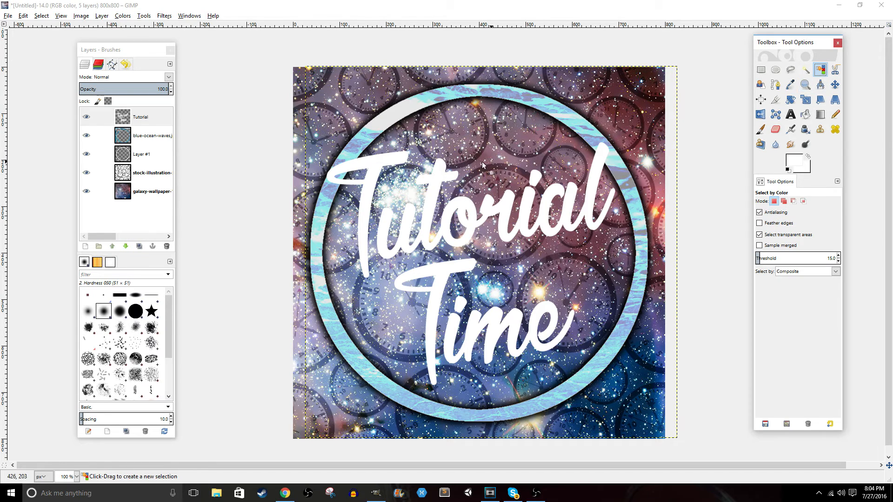
click(374, 170)
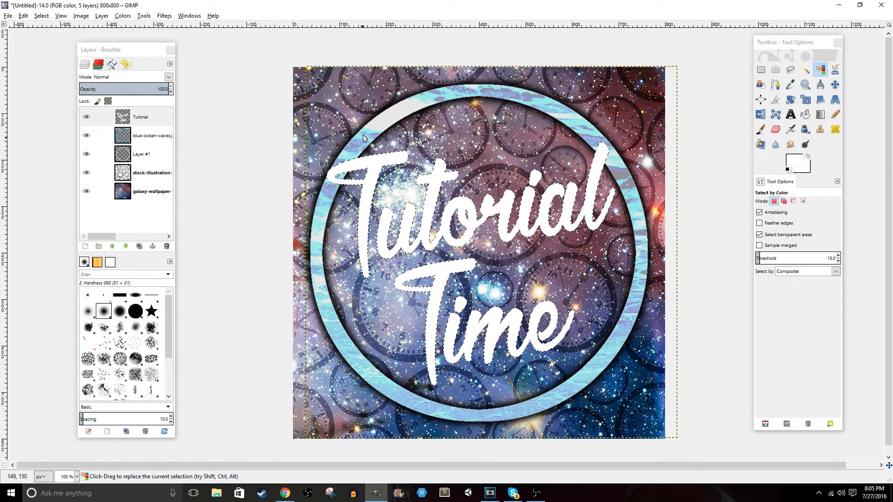
click(41, 16)
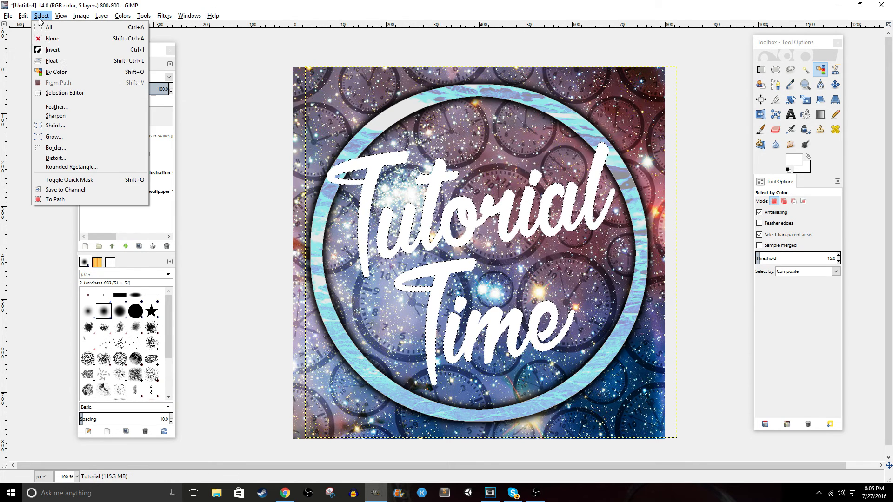
click(56, 133)
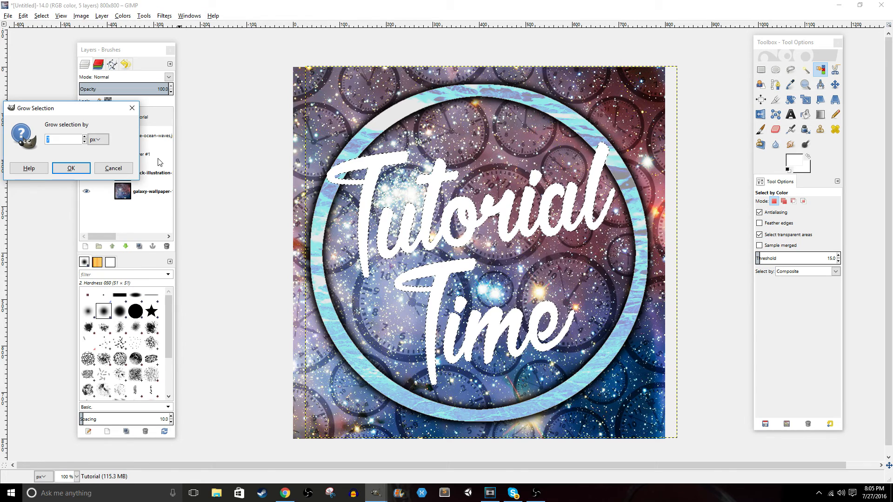
text(5)
key(Return)
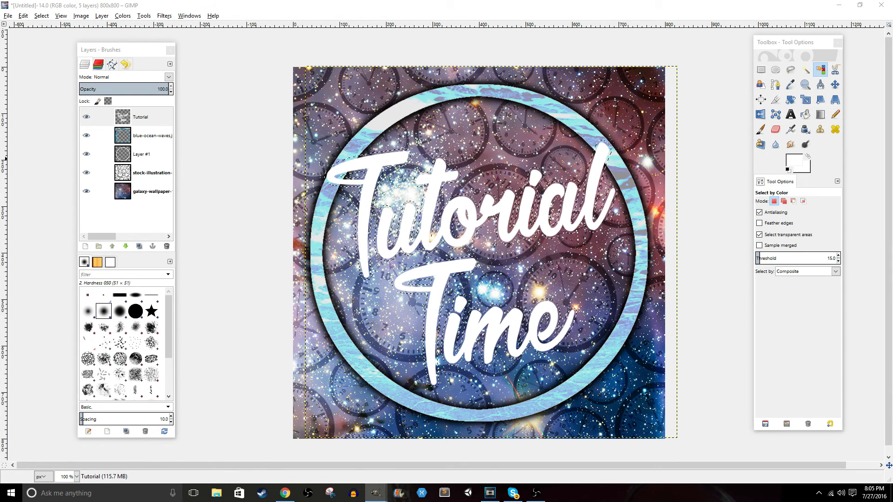
Fill the grown lettering selection with black on a new transparent 800 × 800 px layer placed directly below the "Tutorial" layer.
drag(0, 170, 251, 160)
click(264, 259)
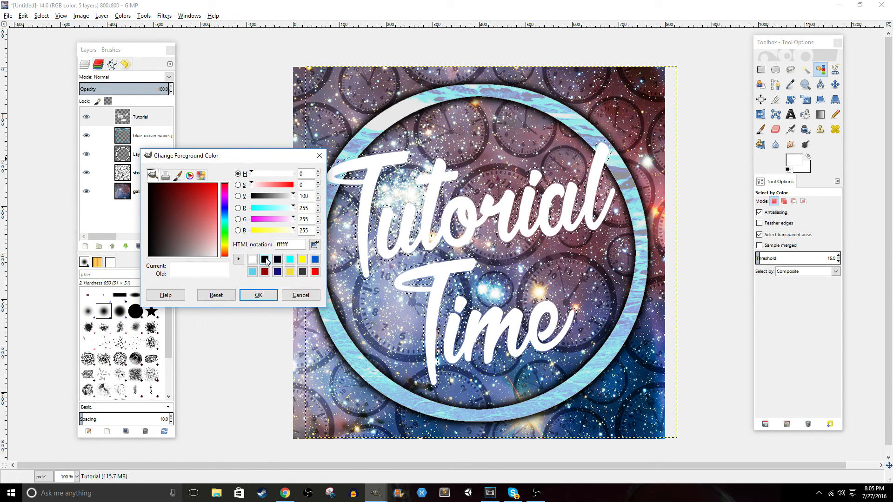
click(269, 300)
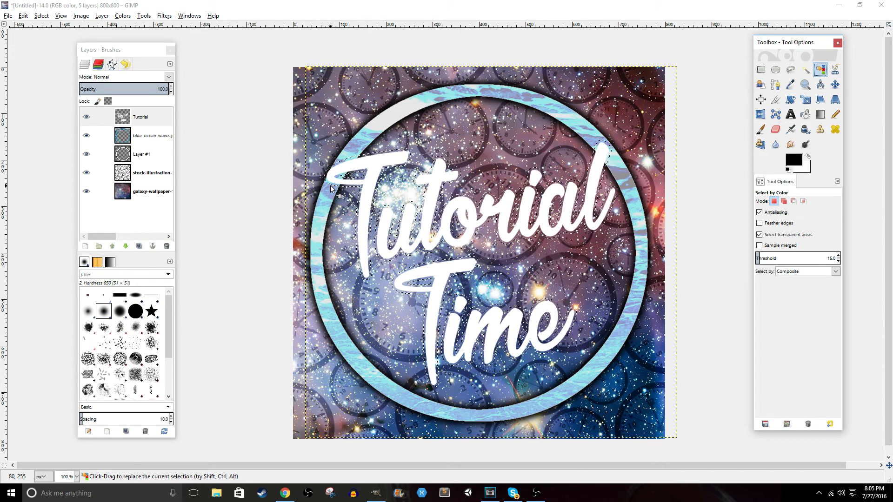
key(shift+b)
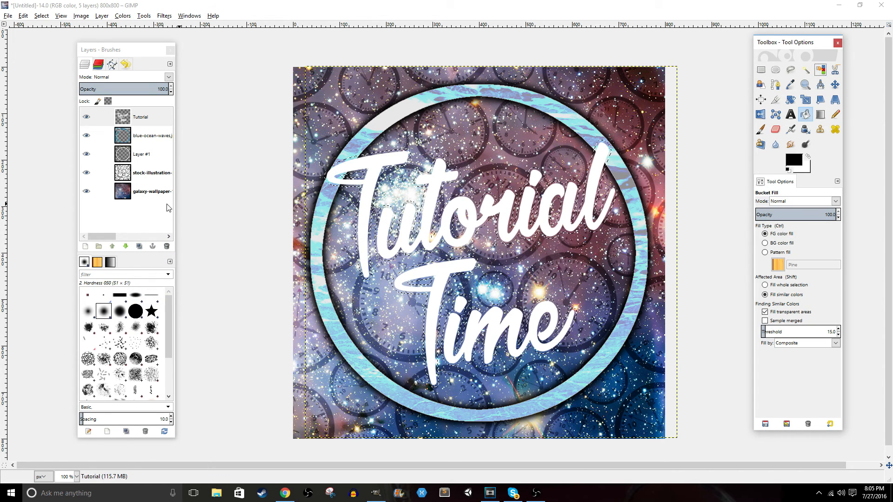
click(85, 247)
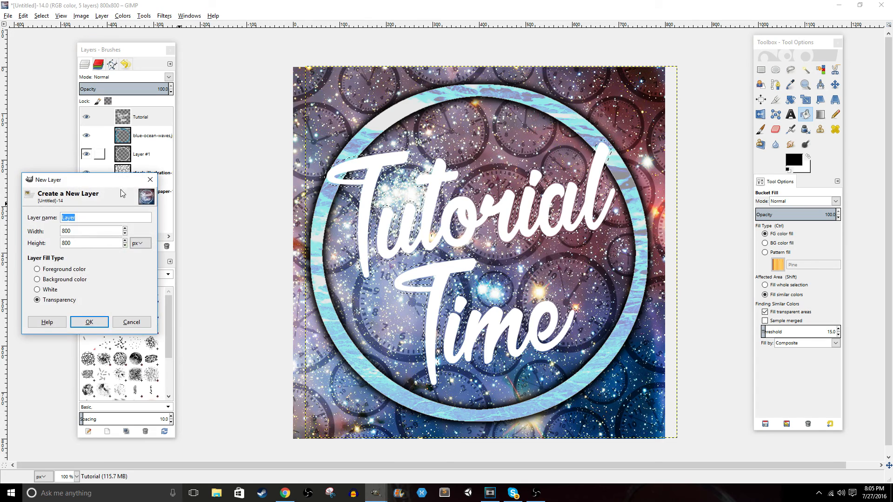
click(97, 320)
drag(140, 119, 149, 140)
click(380, 173)
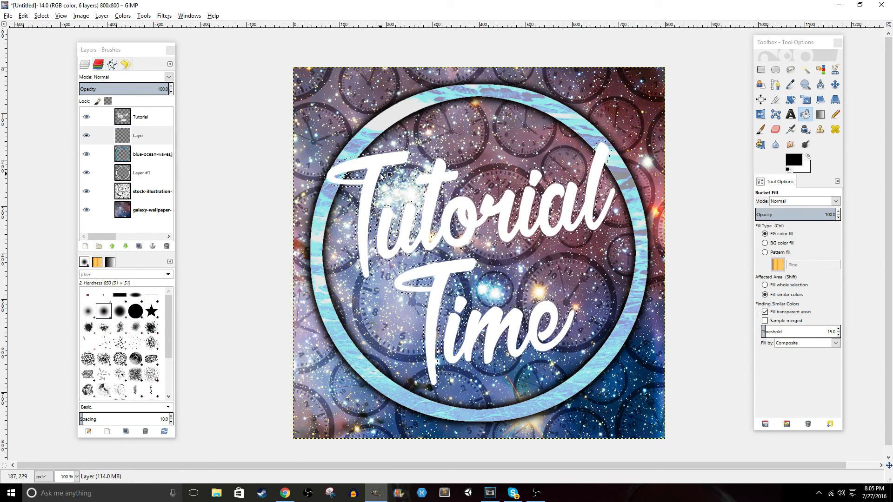